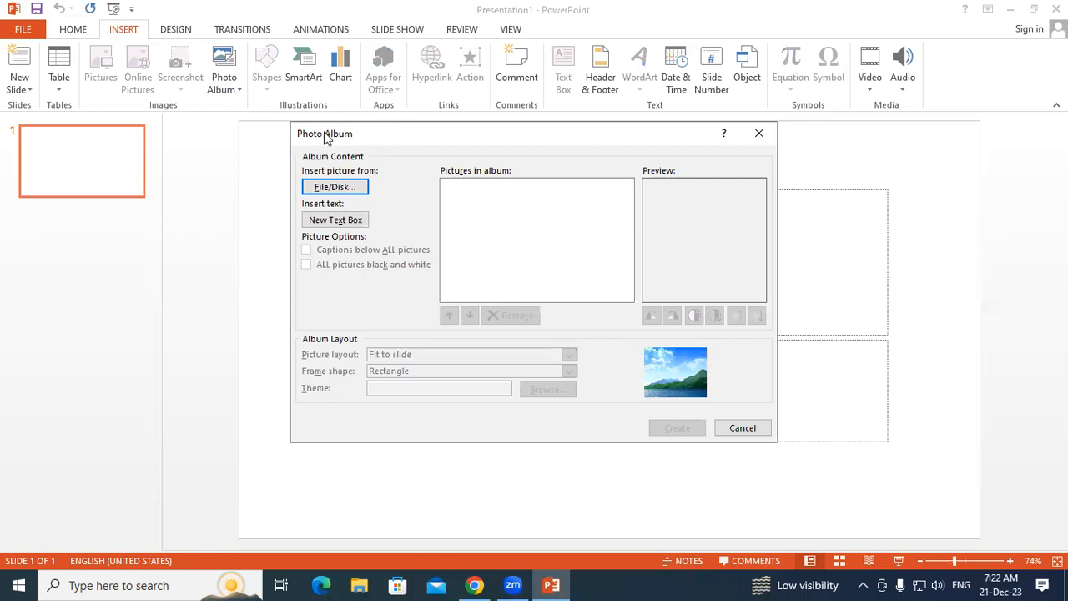
pyautogui.click(337, 187)
pyautogui.click(334, 186)
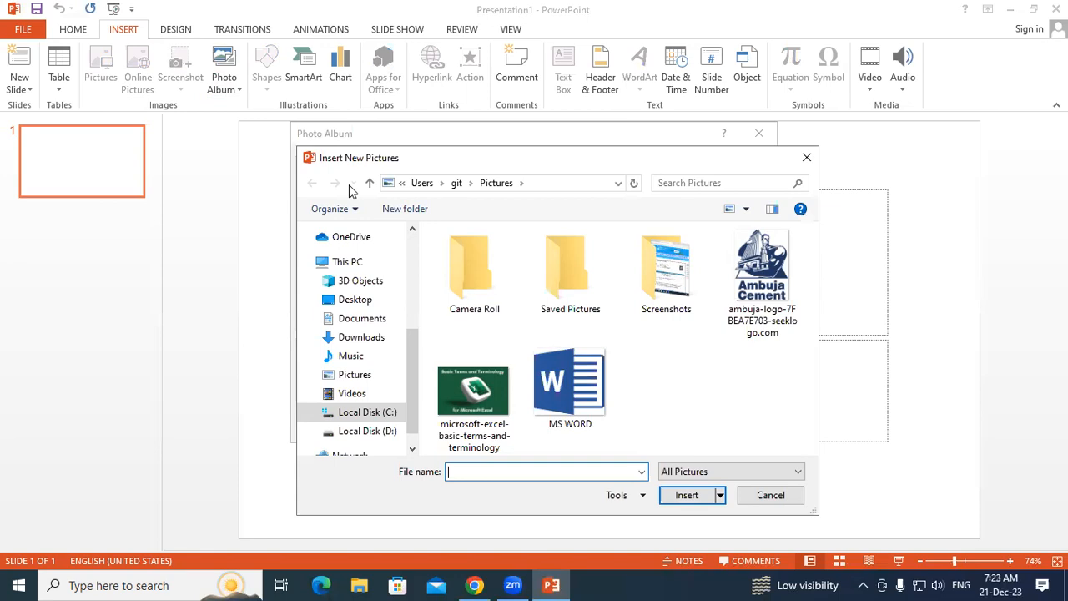
pyautogui.click(350, 320)
pyautogui.click(368, 376)
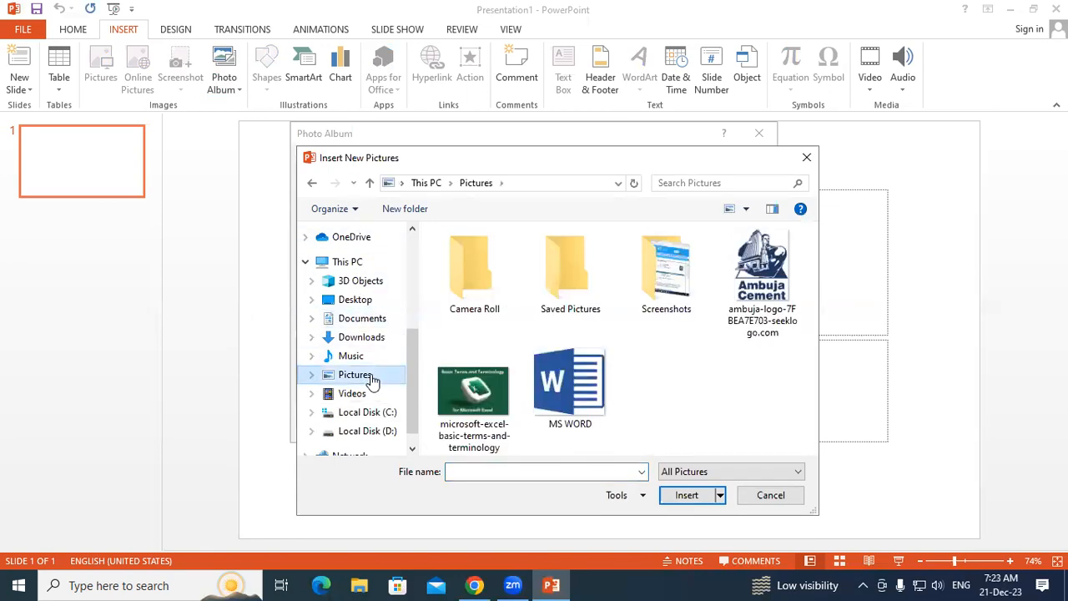
pyautogui.click(807, 158)
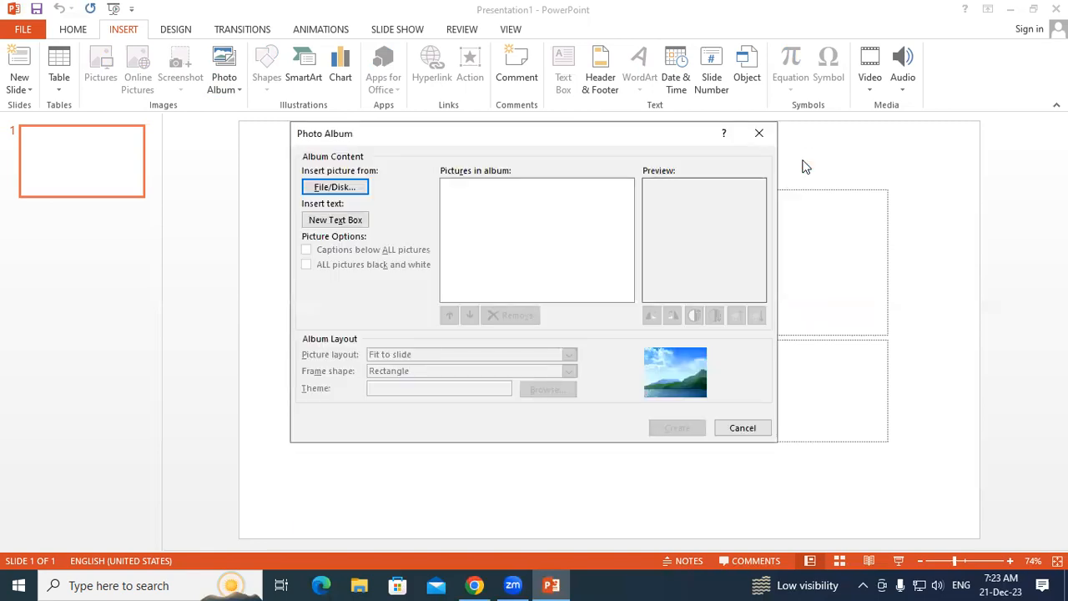
pyautogui.click(757, 132)
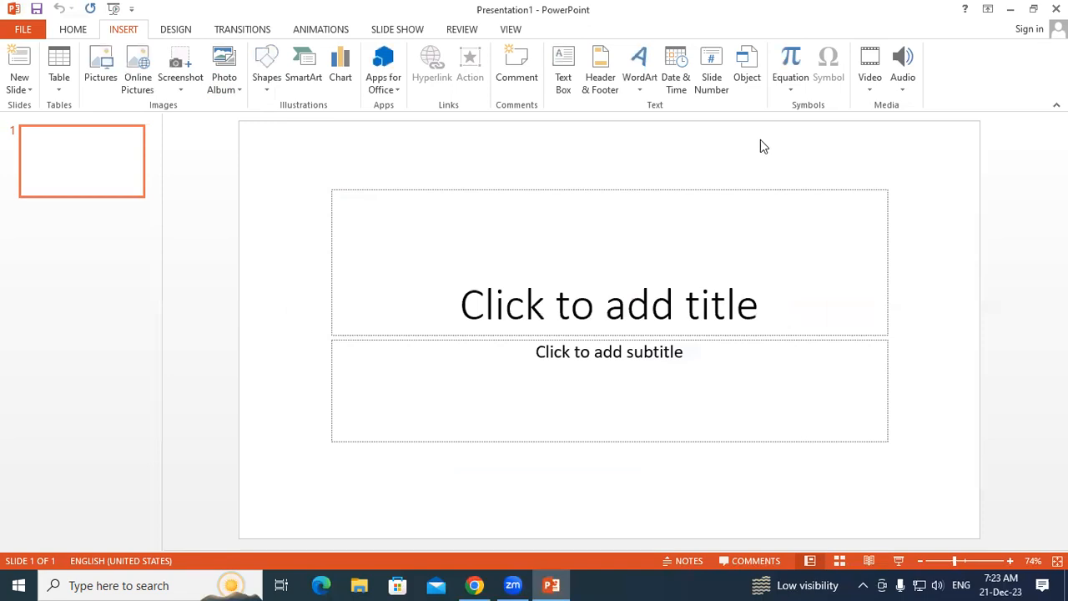
pyautogui.click(1009, 506)
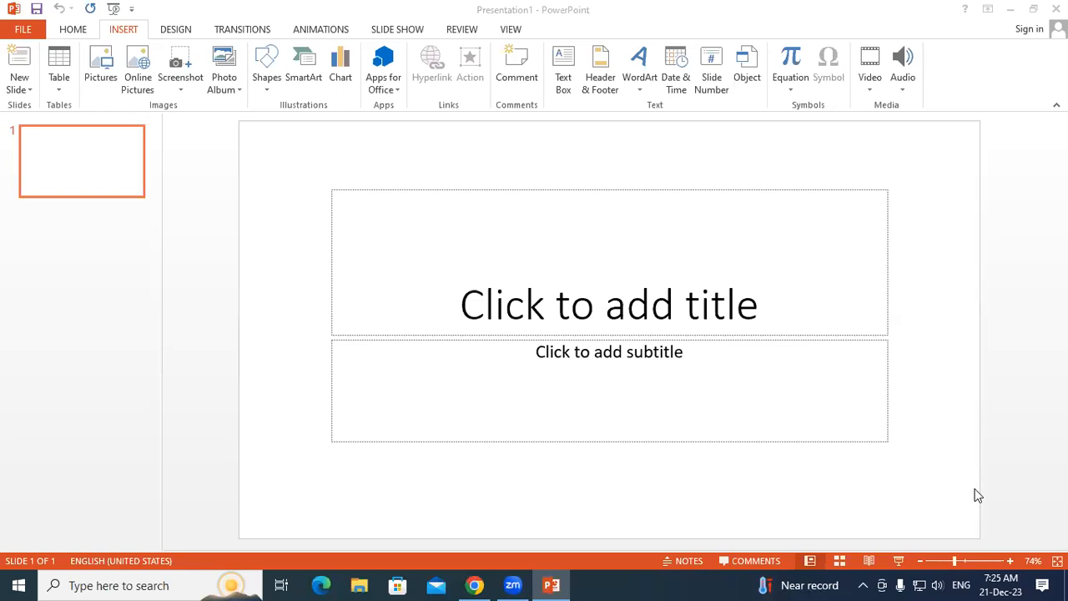
pyautogui.click(822, 183)
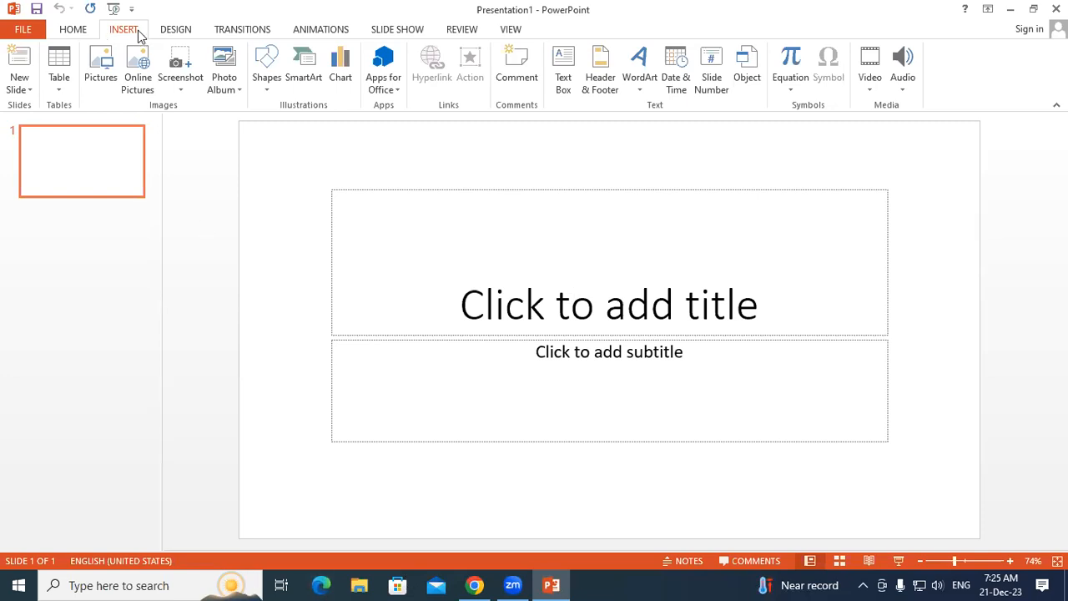
# Step: Start a new photo album and browse for its pictures in the album folder inside Music
pyautogui.click(237, 81)
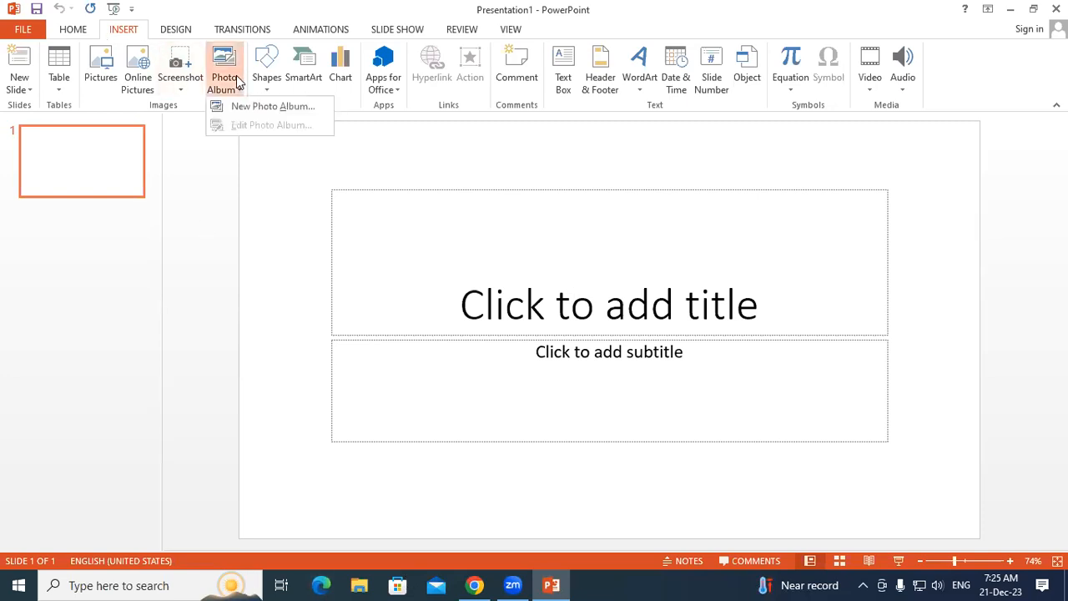
pyautogui.click(296, 112)
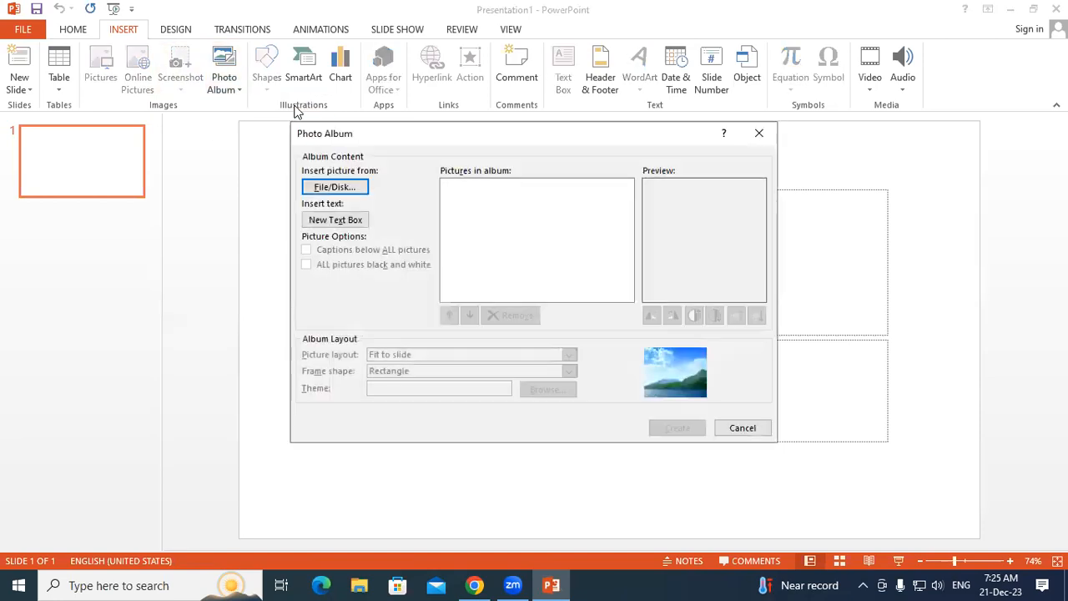
pyautogui.click(347, 190)
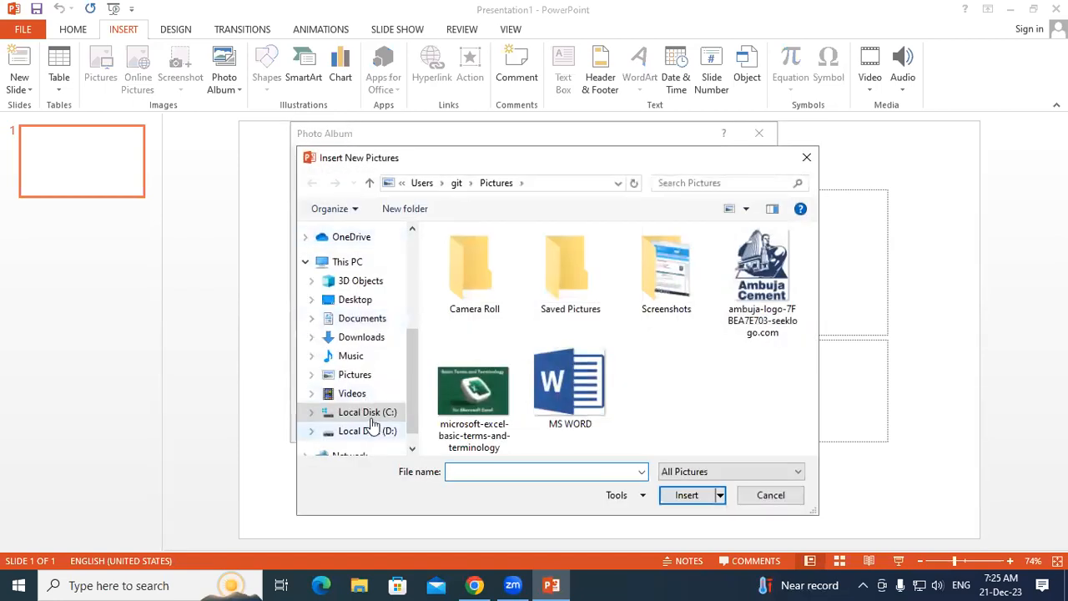
pyautogui.click(364, 357)
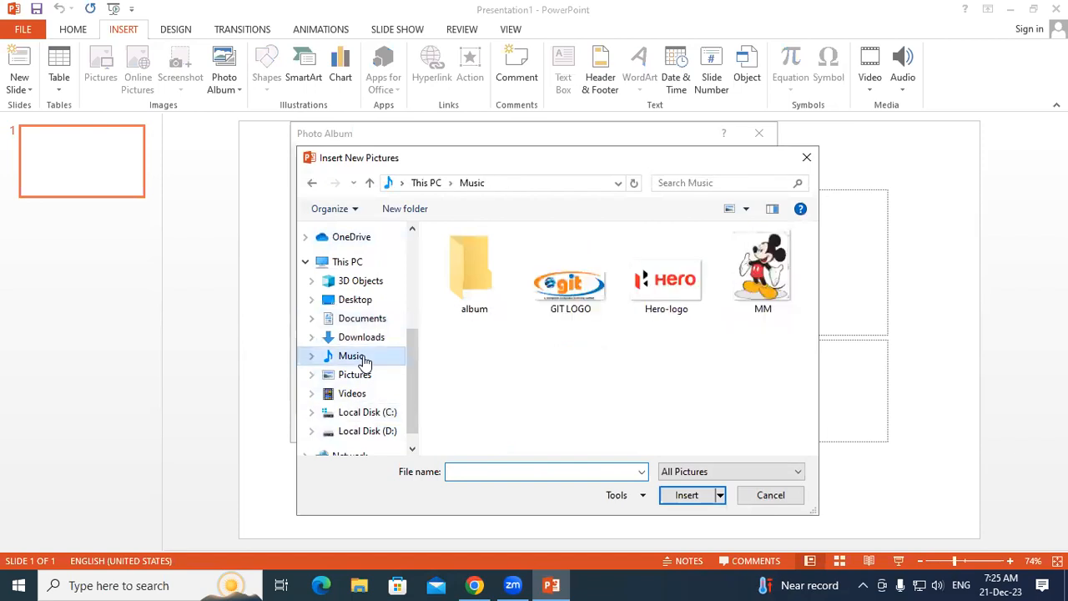
pyautogui.doubleClick(477, 261)
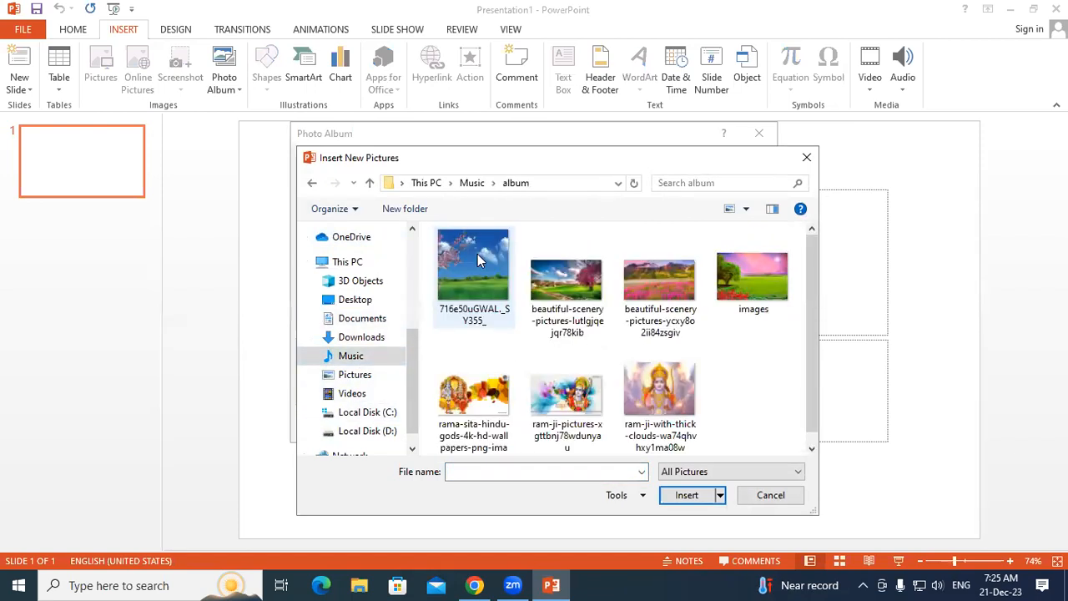
# Step: Insert all seven pictures of the album folder into the photo album
pyautogui.click(498, 277)
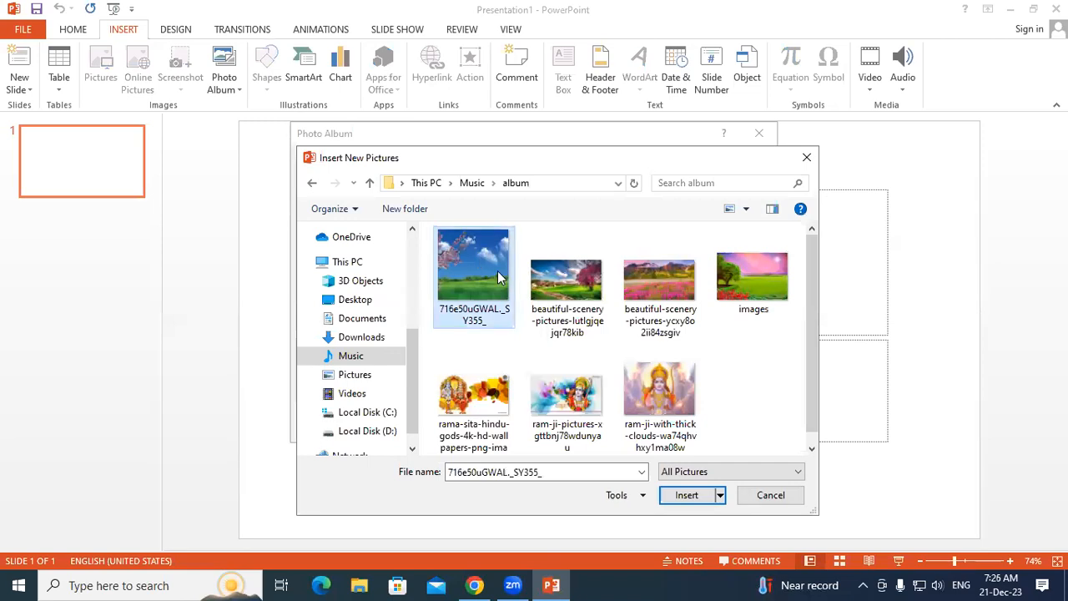
pyautogui.keyDown('ctrl'); pyautogui.click(574, 280); pyautogui.keyUp('ctrl')
pyautogui.keyDown('ctrl'); pyautogui.click(666, 278); pyautogui.keyUp('ctrl')
pyautogui.keyDown('ctrl'); pyautogui.click(764, 272); pyautogui.keyUp('ctrl')
pyautogui.keyDown('ctrl'); pyautogui.click(659, 390); pyautogui.keyUp('ctrl')
pyautogui.keyDown('ctrl'); pyautogui.click(567, 384); pyautogui.keyUp('ctrl')
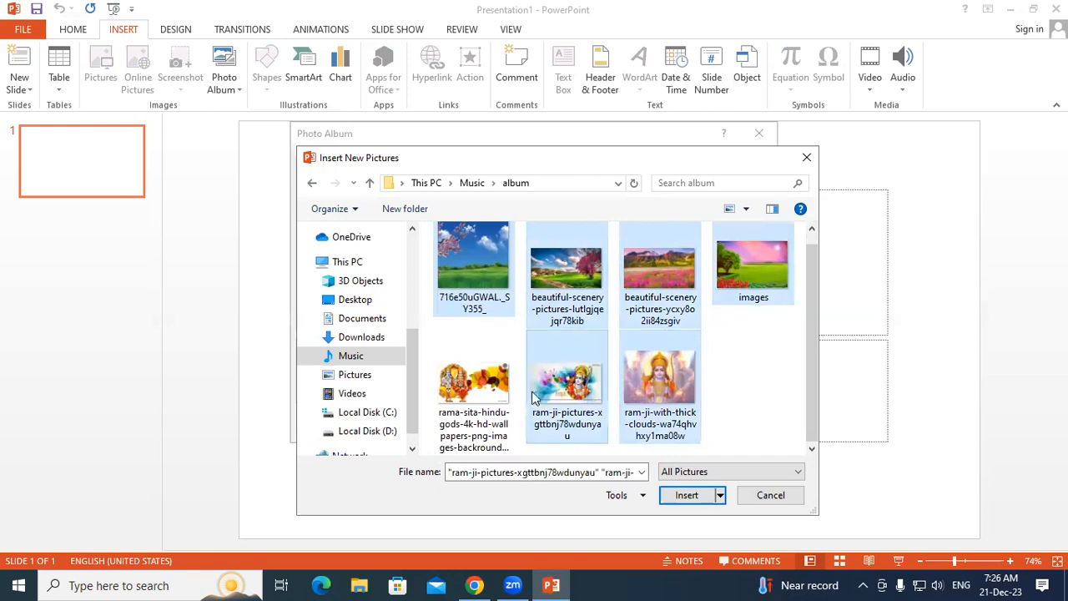
pyautogui.keyDown('ctrl'); pyautogui.click(482, 393); pyautogui.keyUp('ctrl')
pyautogui.click(667, 489)
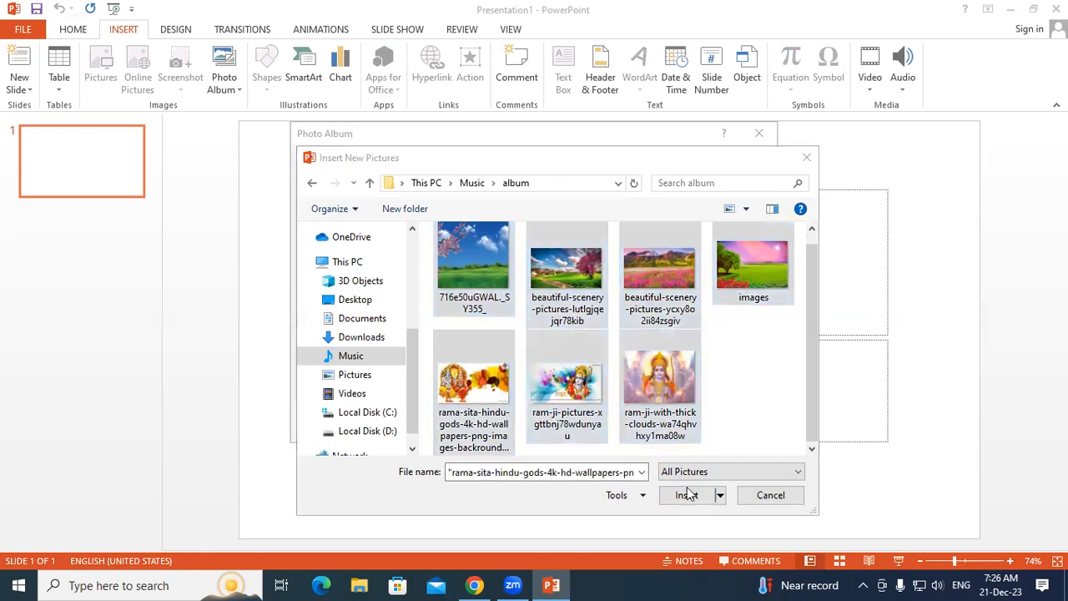
pyautogui.click(685, 492)
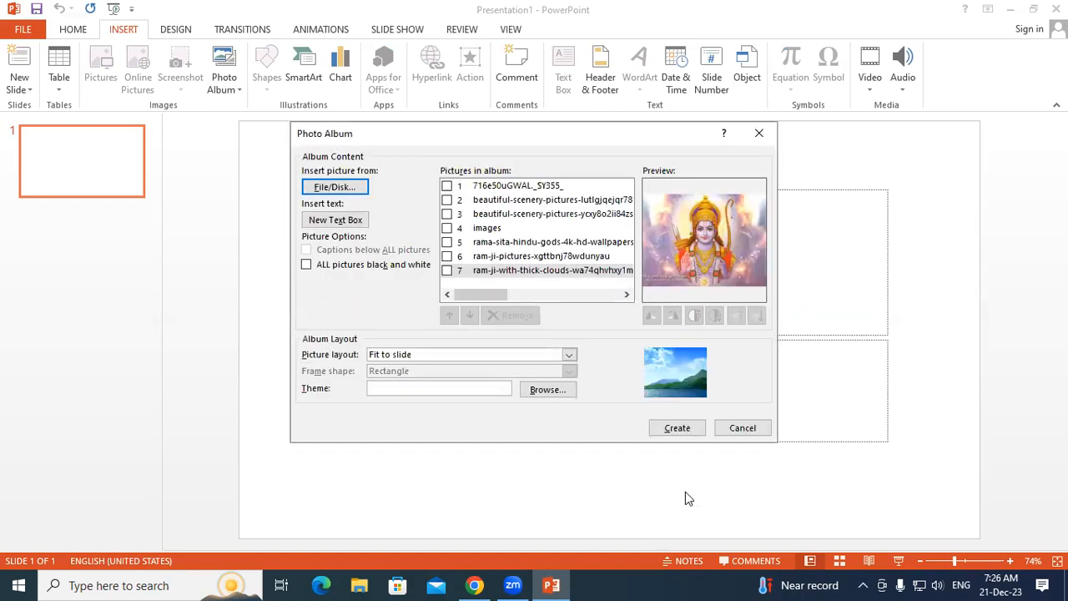
# Step: Preview the listed album pictures one by one, finishing on the sixth, ram-ji-pictures-xgttbnj78wdunyau
pyautogui.click(507, 201)
pyautogui.click(506, 214)
pyautogui.click(506, 228)
pyautogui.click(506, 242)
pyautogui.click(512, 257)
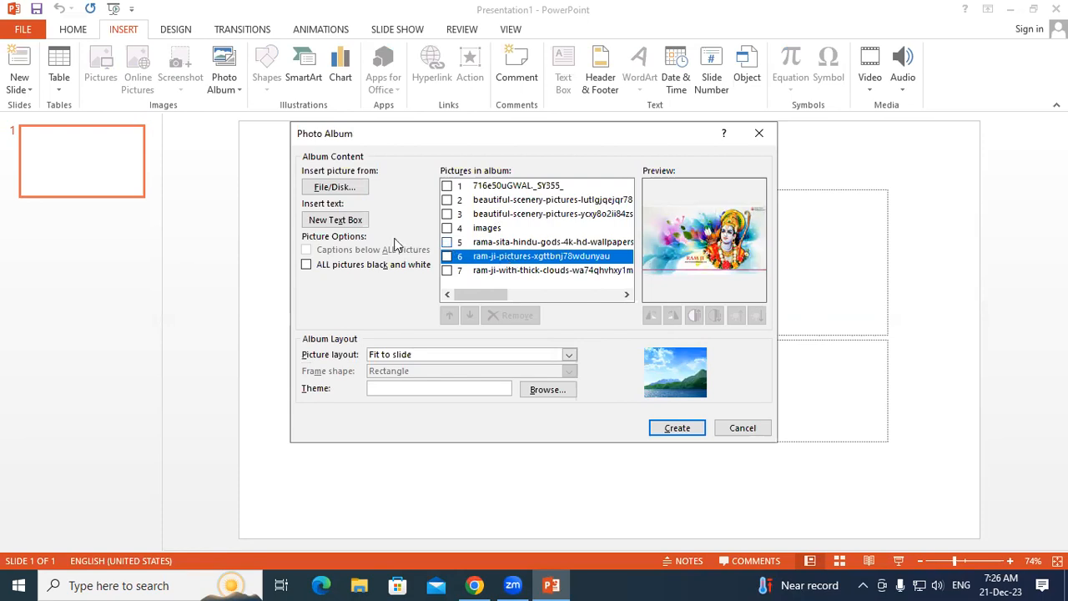
pyautogui.click(485, 187)
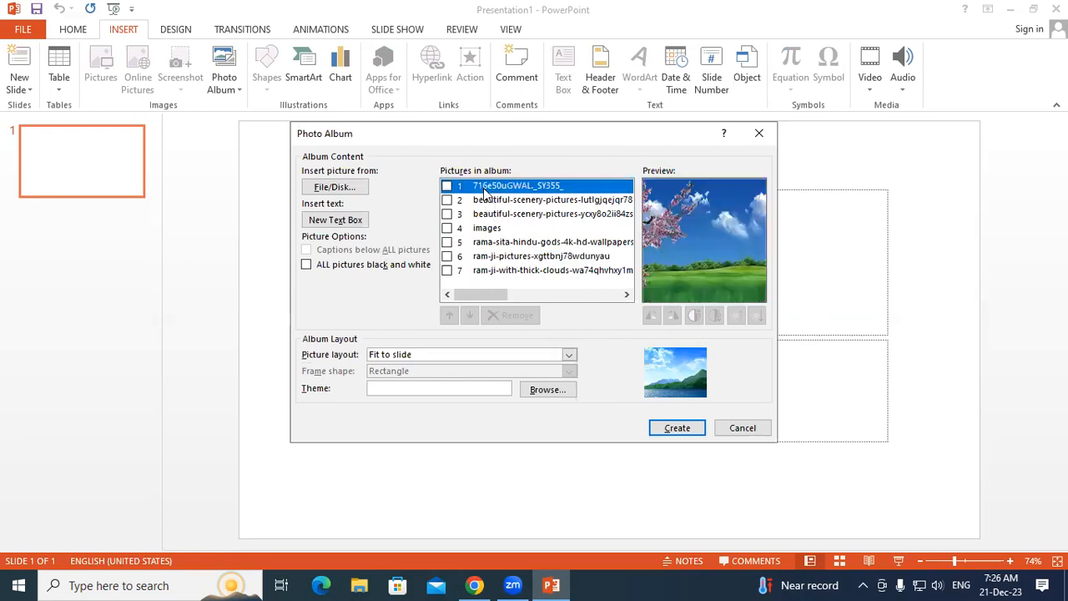
pyautogui.click(491, 204)
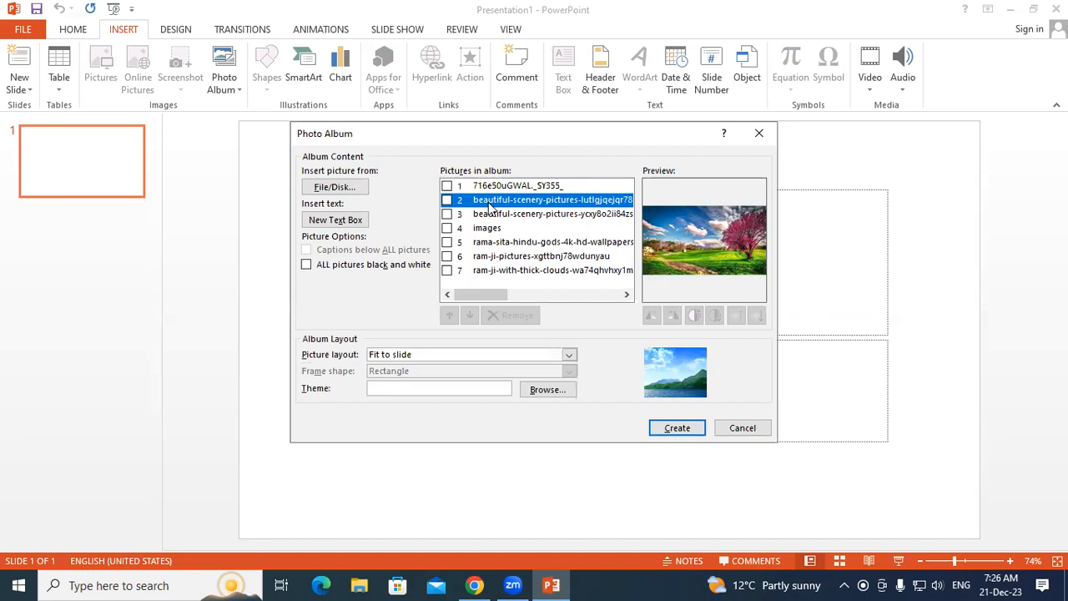
pyautogui.click(481, 231)
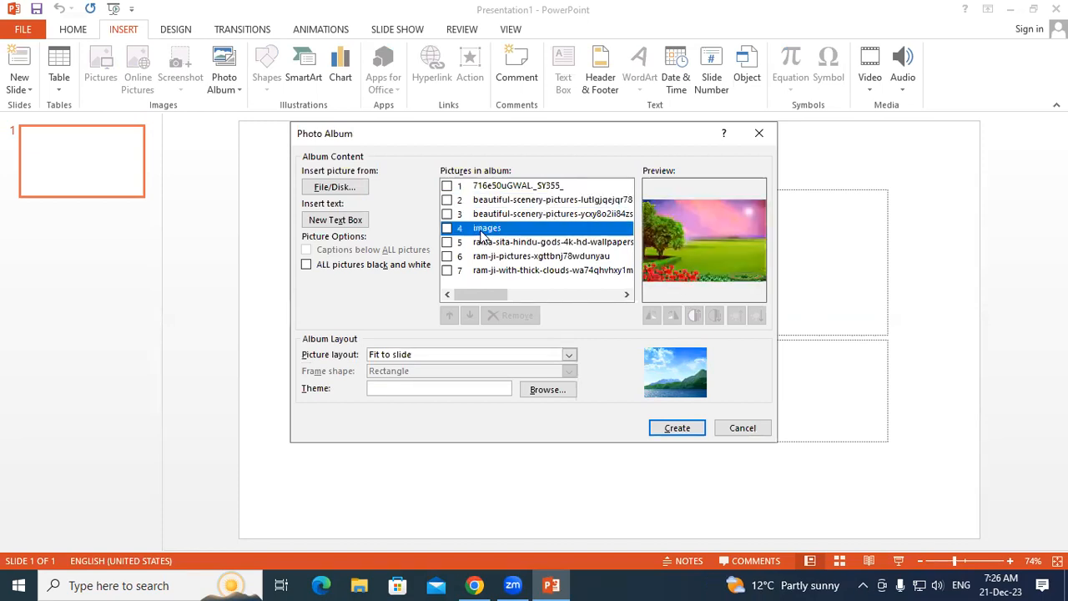
pyautogui.click(491, 243)
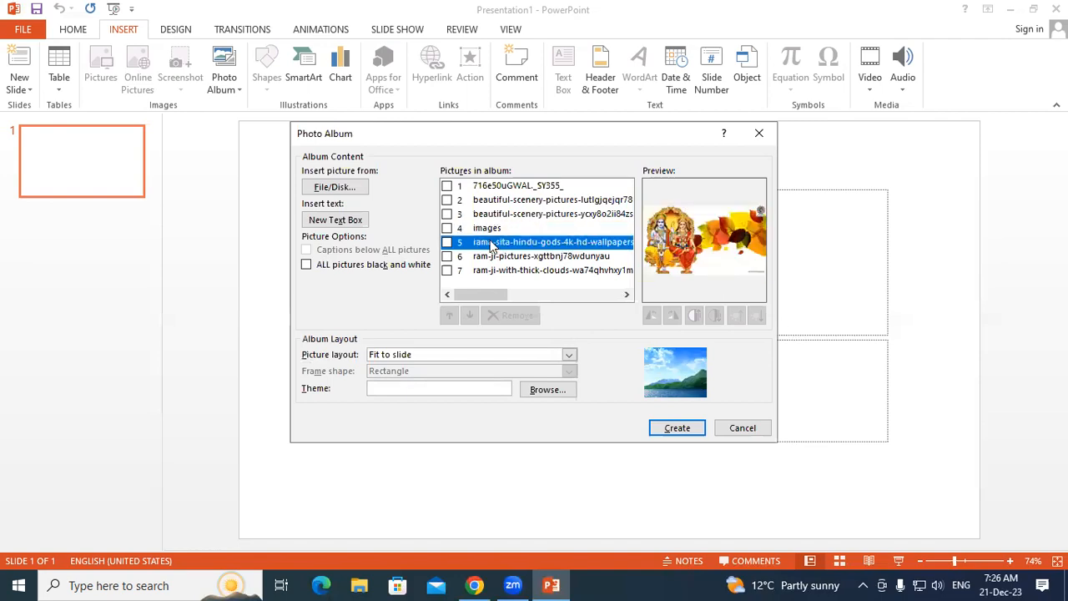
pyautogui.click(504, 254)
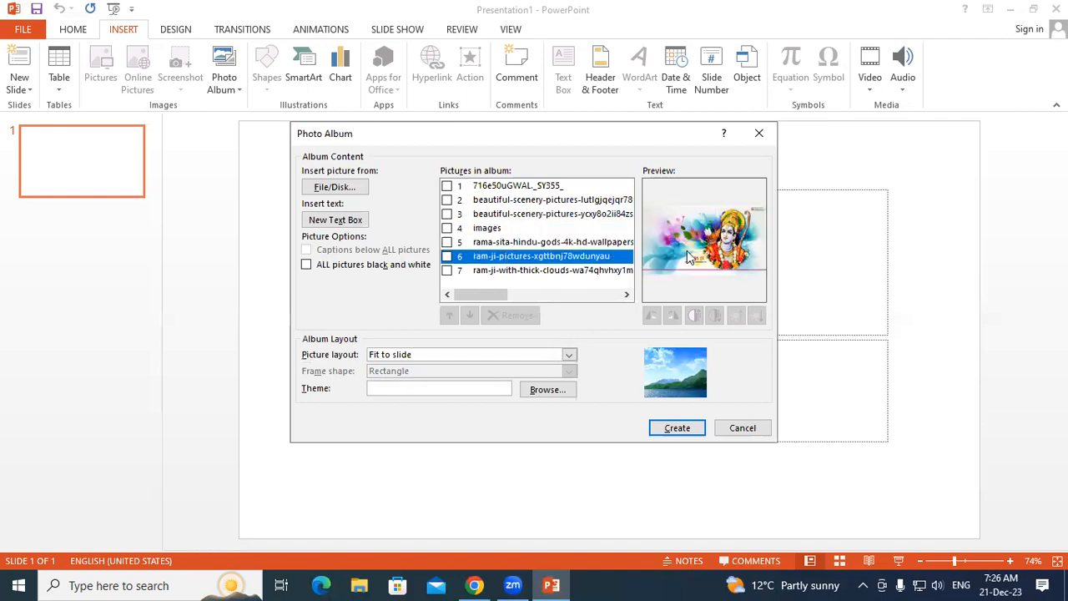
# Step: Mark the sixth album picture for editing and rotate it counterclockwise through four quarter turns
pyautogui.click(448, 257)
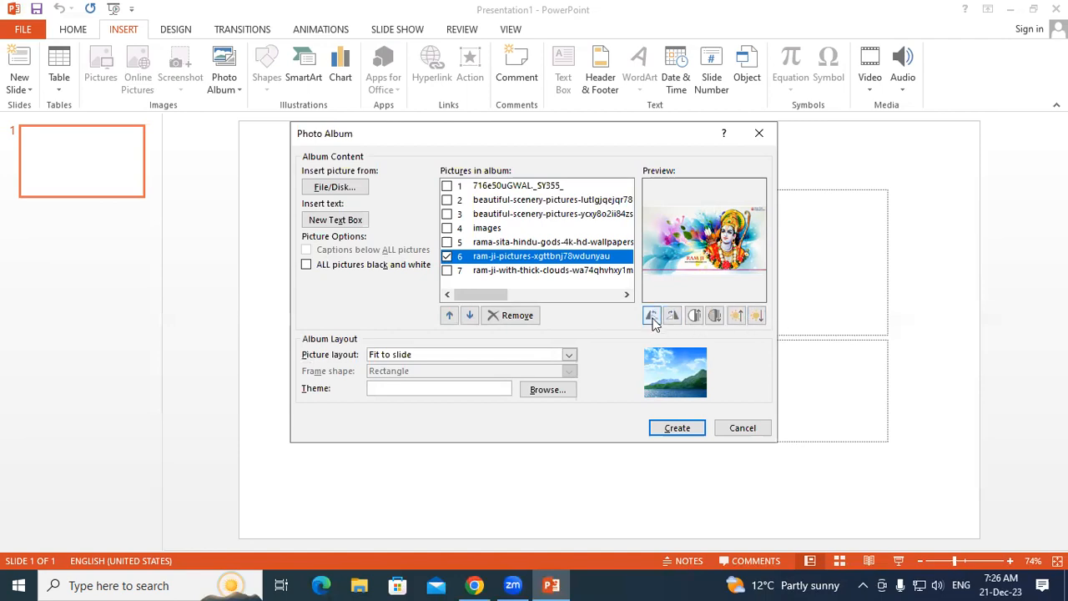
pyautogui.click(653, 322)
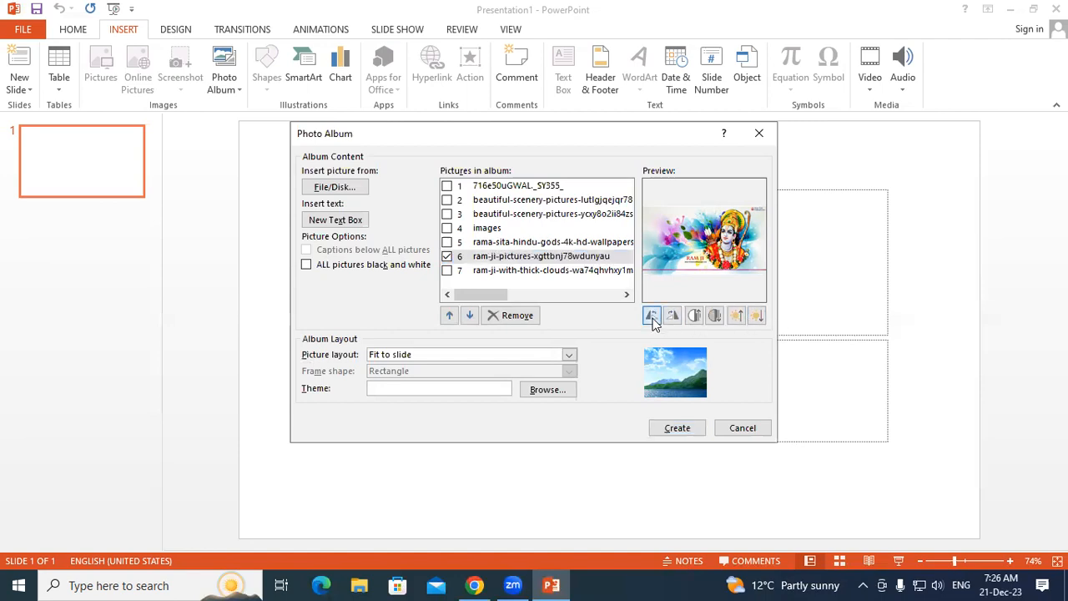
pyautogui.click(652, 323)
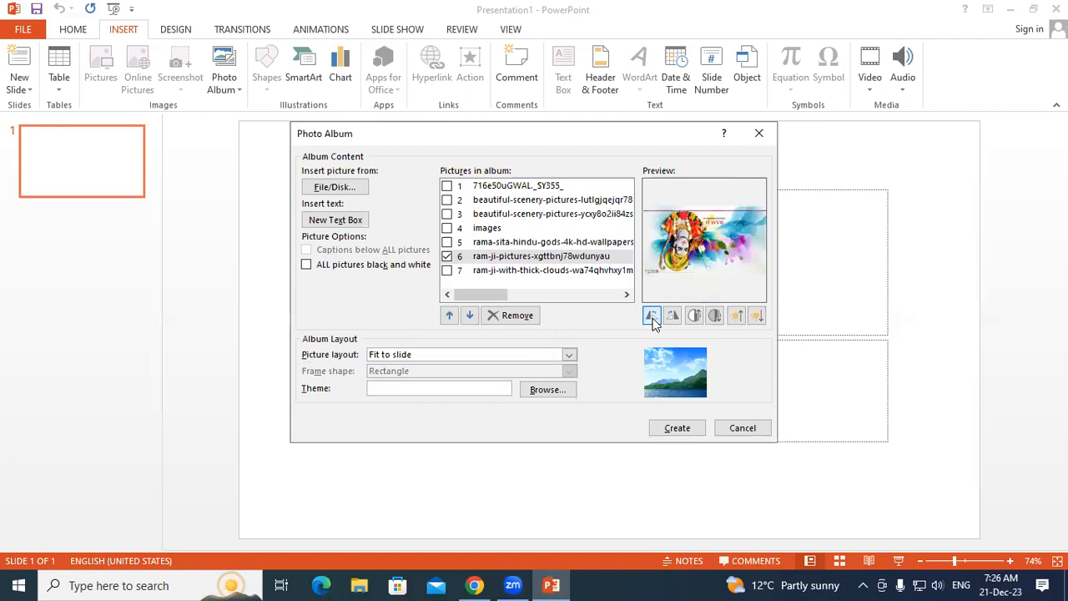
pyautogui.click(653, 322)
pyautogui.click(653, 322)
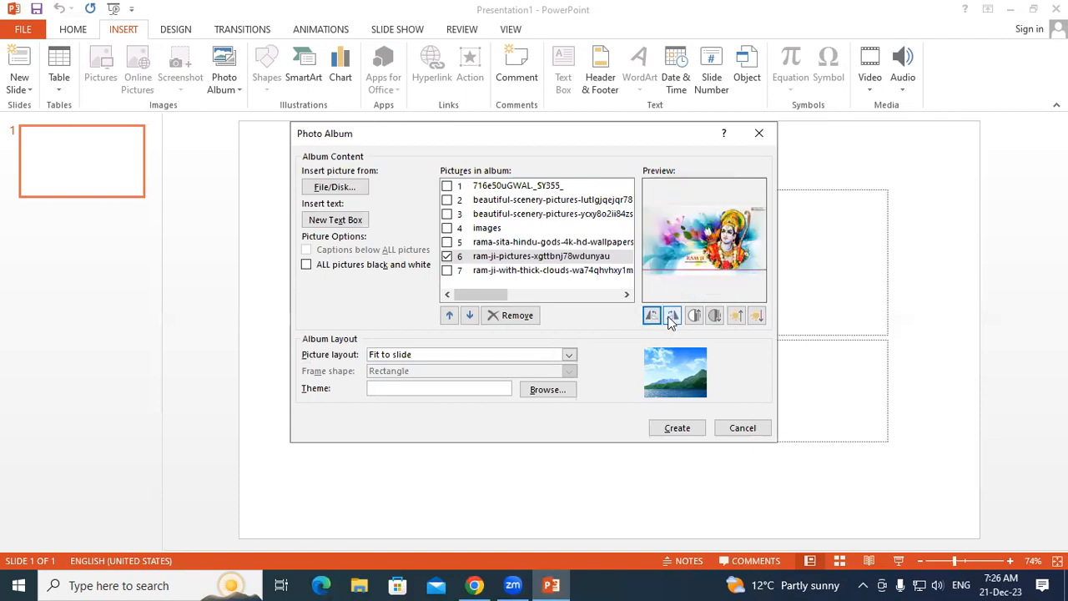
# Step: Rotate the sixth album picture clockwise through four quarter turns
pyautogui.click(673, 318)
pyautogui.click(673, 318)
pyautogui.click(672, 317)
pyautogui.click(672, 317)
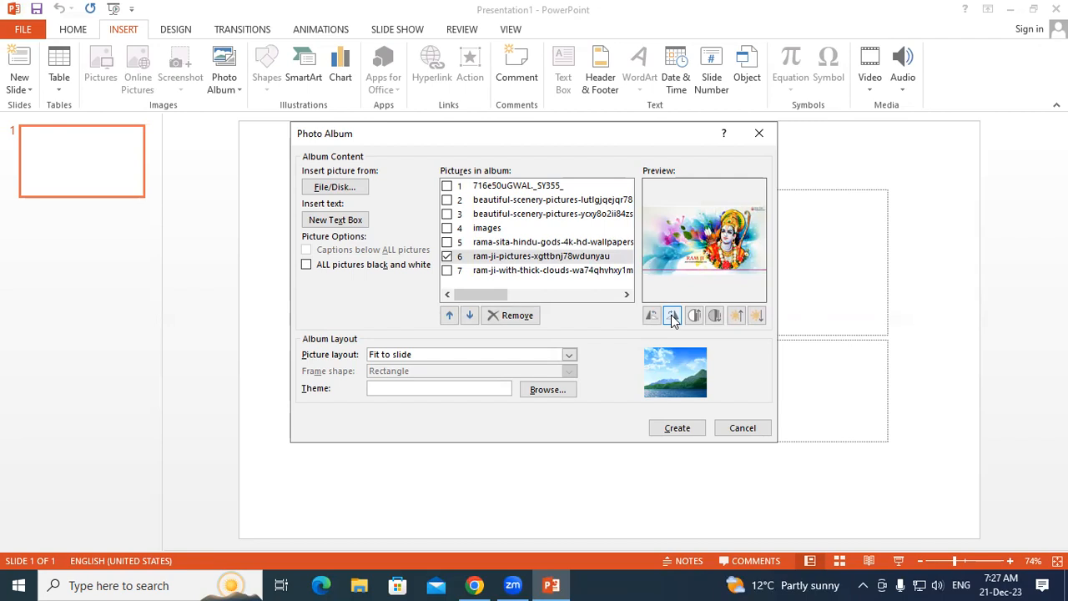
# Step: Increase the sixth picture's contrast, and raise its brightness one step before lowering it four steps
pyautogui.click(697, 322)
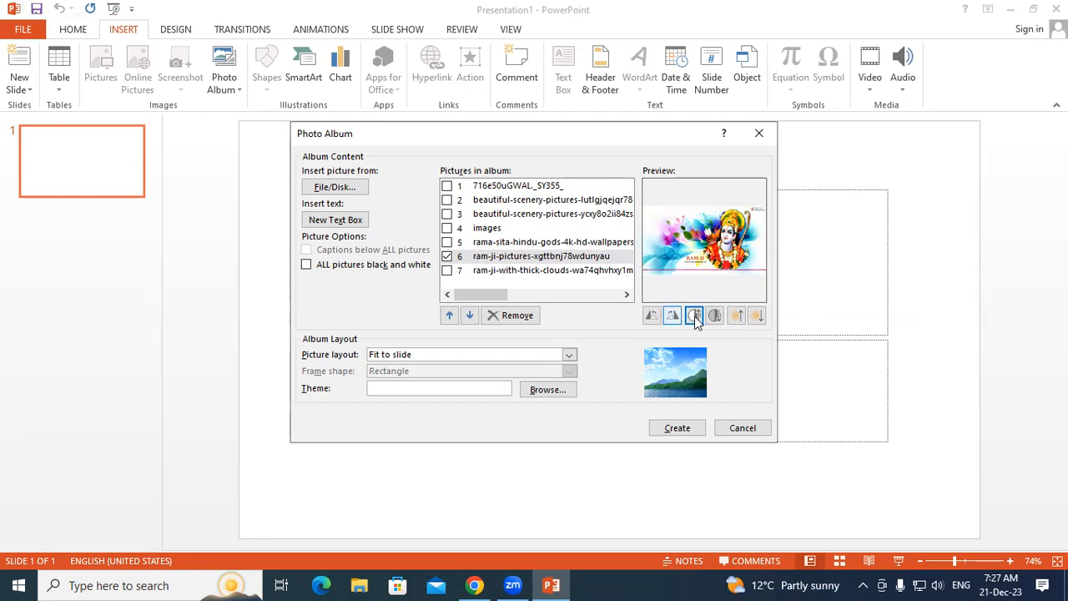
pyautogui.click(697, 322)
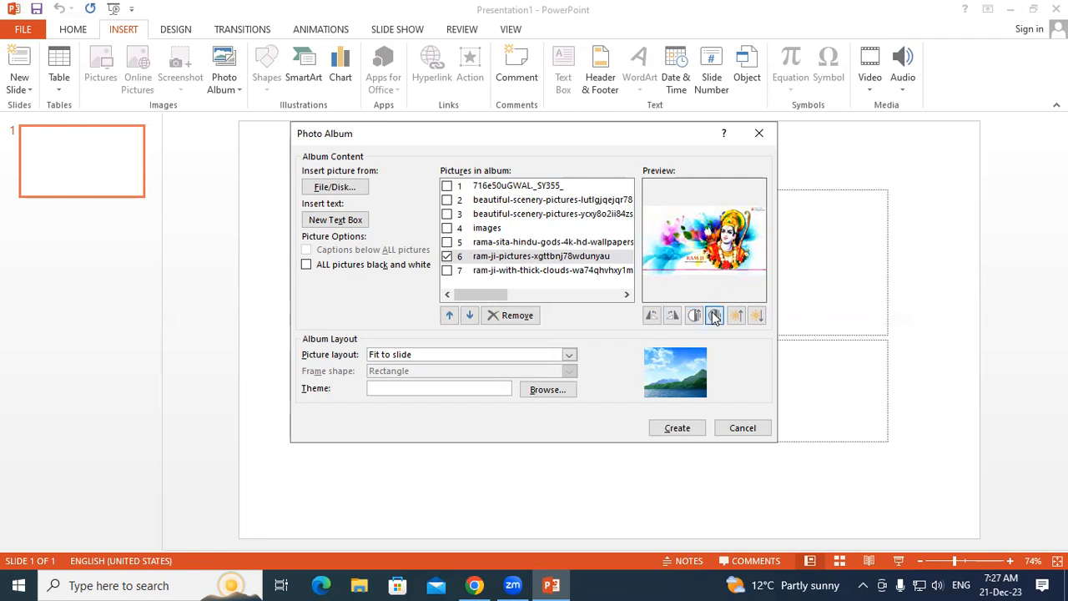
pyautogui.click(737, 317)
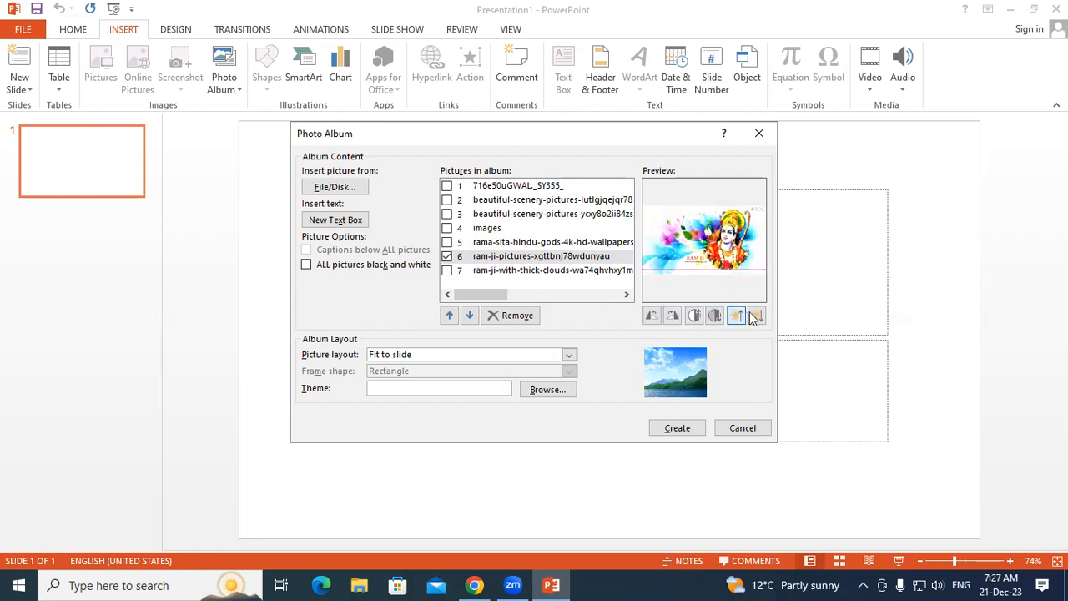
pyautogui.click(753, 317)
pyautogui.click(754, 318)
pyautogui.click(754, 318)
pyautogui.click(753, 318)
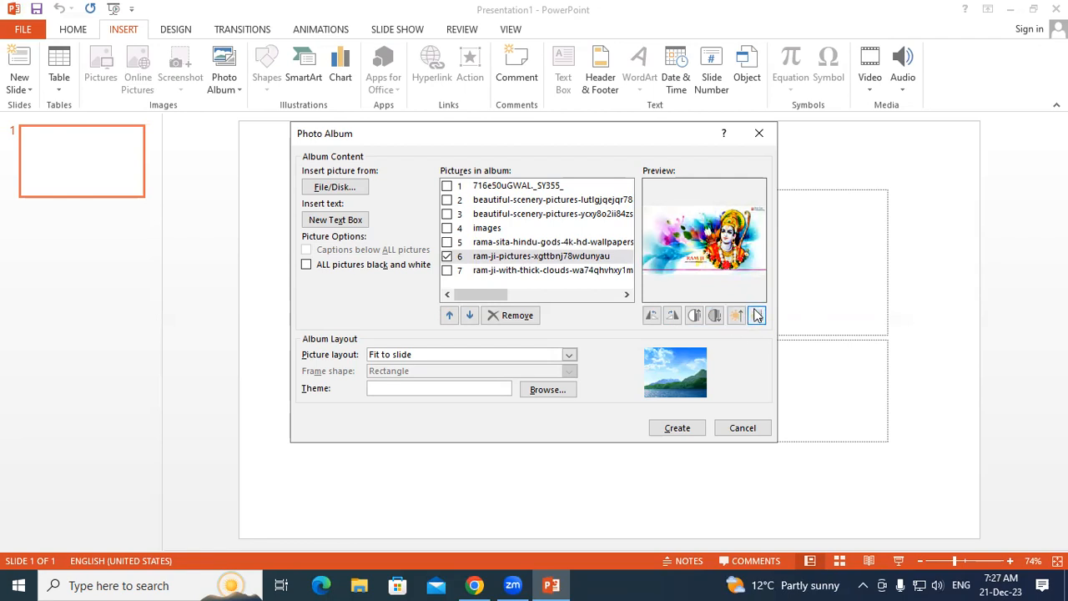
# Step: Lower and re-raise the sixth picture's contrast, and increase its brightness by several steps
pyautogui.click(716, 314)
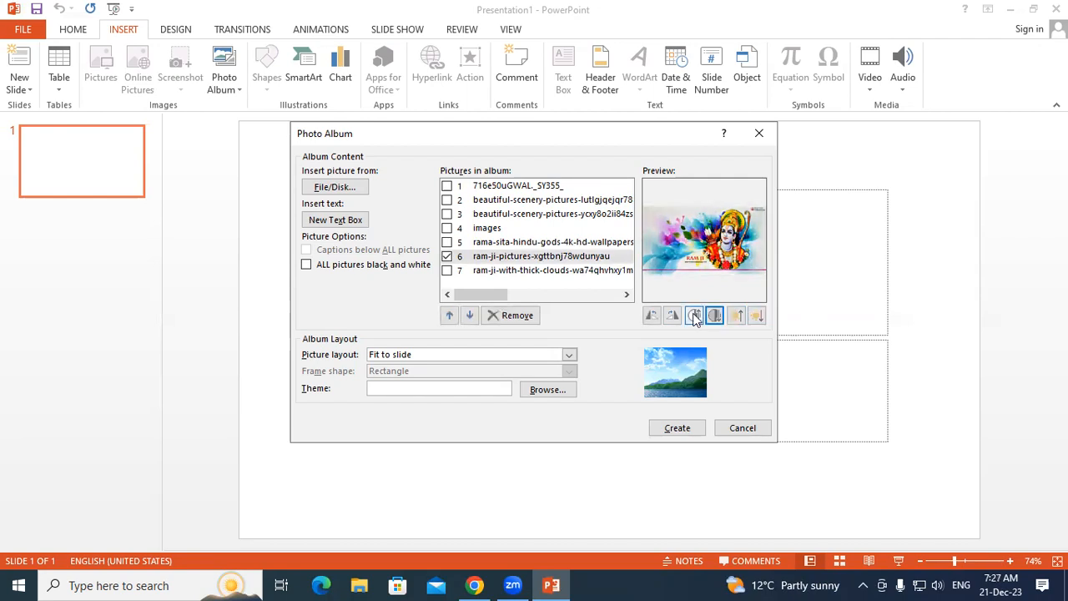
pyautogui.click(694, 315)
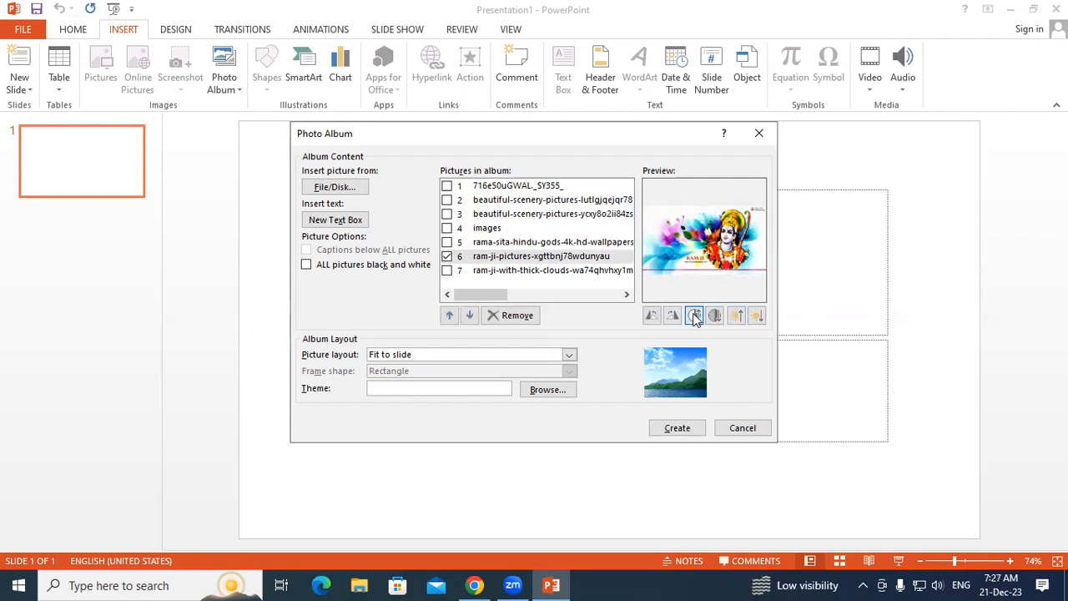
pyautogui.click(742, 322)
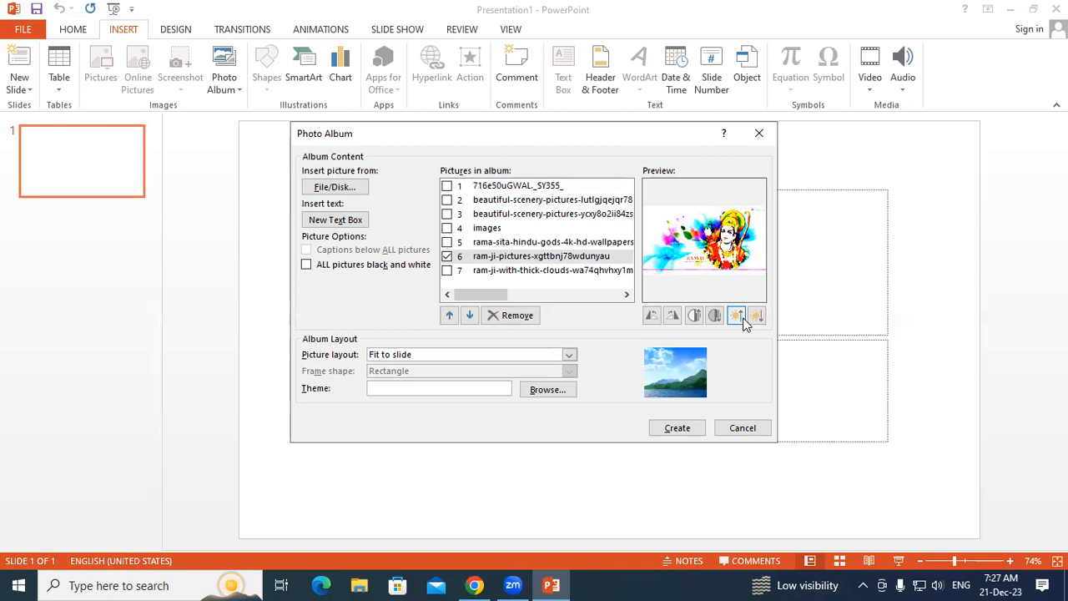
pyautogui.click(736, 318)
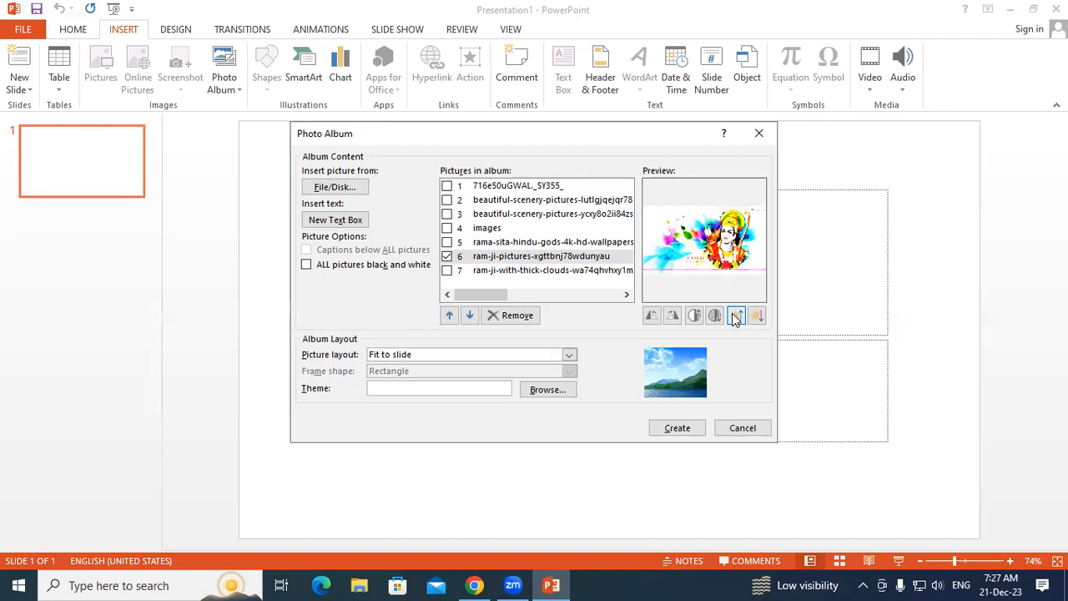
pyautogui.click(735, 318)
pyautogui.click(735, 318)
pyautogui.click(735, 318)
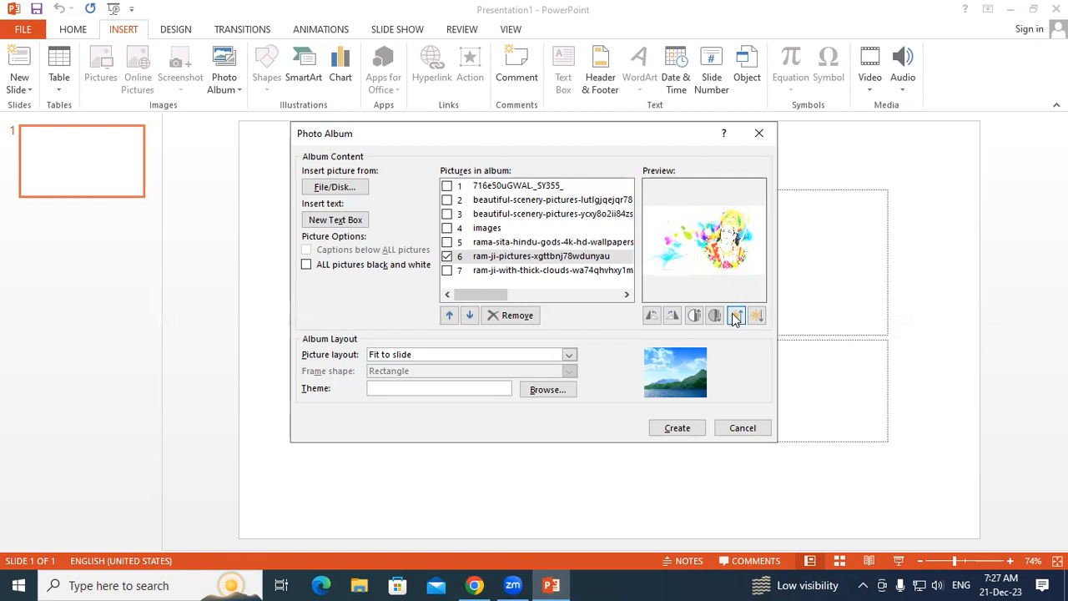
# Step: Increase the sixth picture's contrast by two steps and lower its brightness by eleven steps
pyautogui.click(697, 317)
pyautogui.click(697, 317)
pyautogui.click(756, 318)
pyautogui.click(756, 318)
pyautogui.click(755, 321)
pyautogui.click(755, 321)
pyautogui.click(756, 320)
pyautogui.click(755, 320)
pyautogui.click(755, 320)
pyautogui.click(756, 321)
pyautogui.click(755, 320)
pyautogui.click(755, 320)
pyautogui.click(755, 321)
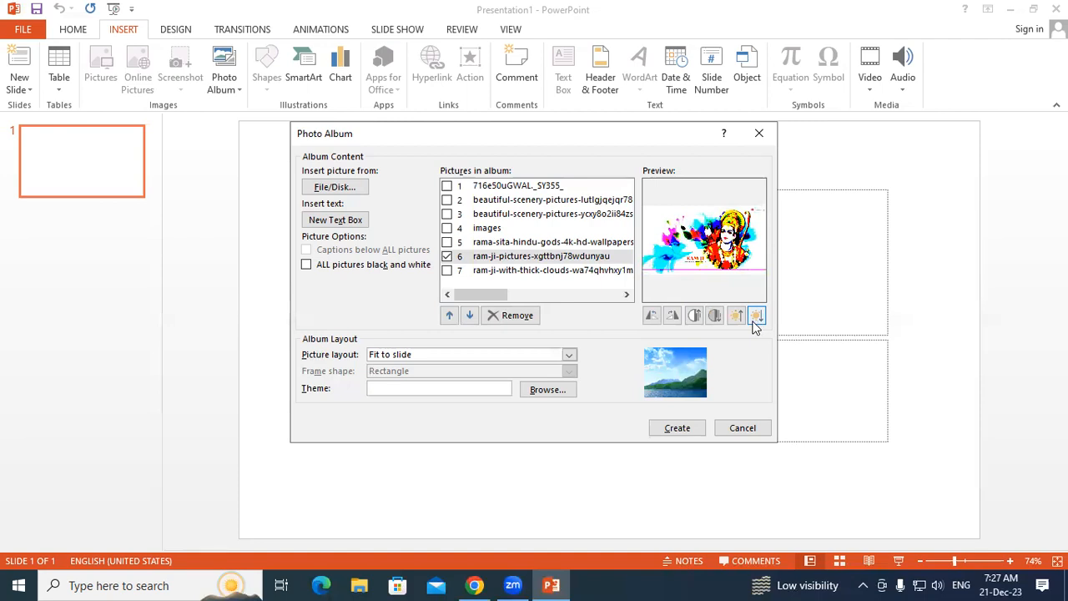
# Step: Raise the sixth picture's brightness two steps, and increase and reduce its contrast by one step
pyautogui.click(736, 315)
pyautogui.click(736, 316)
pyautogui.click(699, 317)
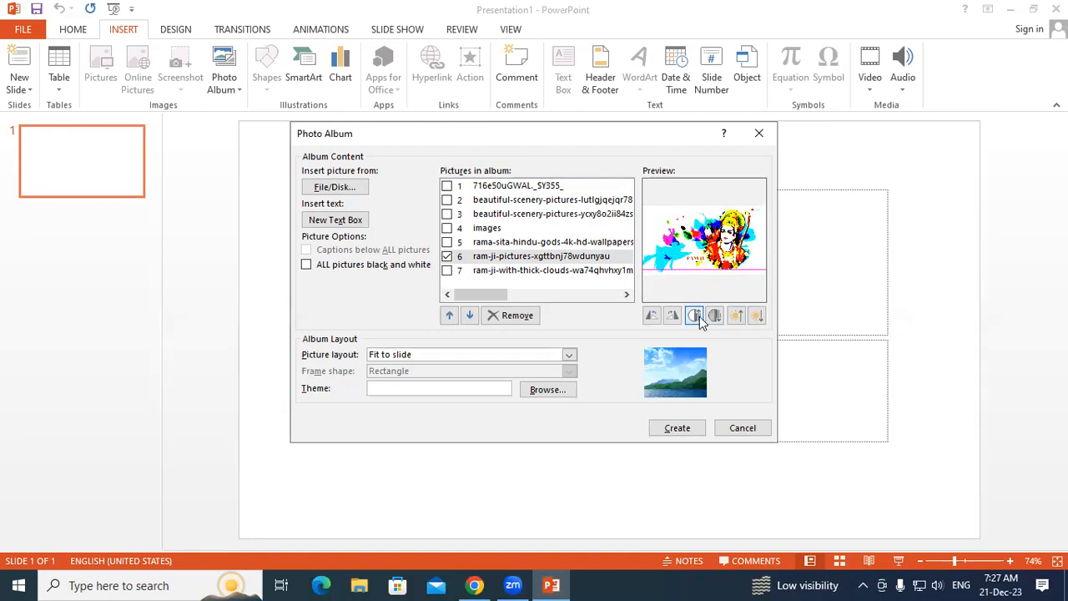
pyautogui.click(713, 316)
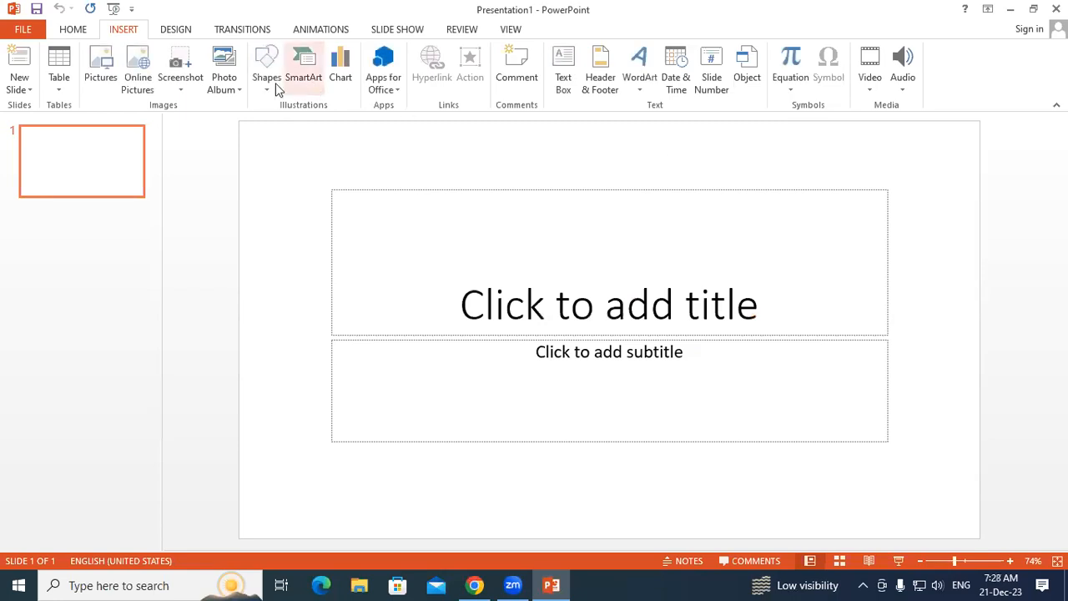
# Step: Start a new photo album and insert all seven pictures from the album folder
pyautogui.click(230, 87)
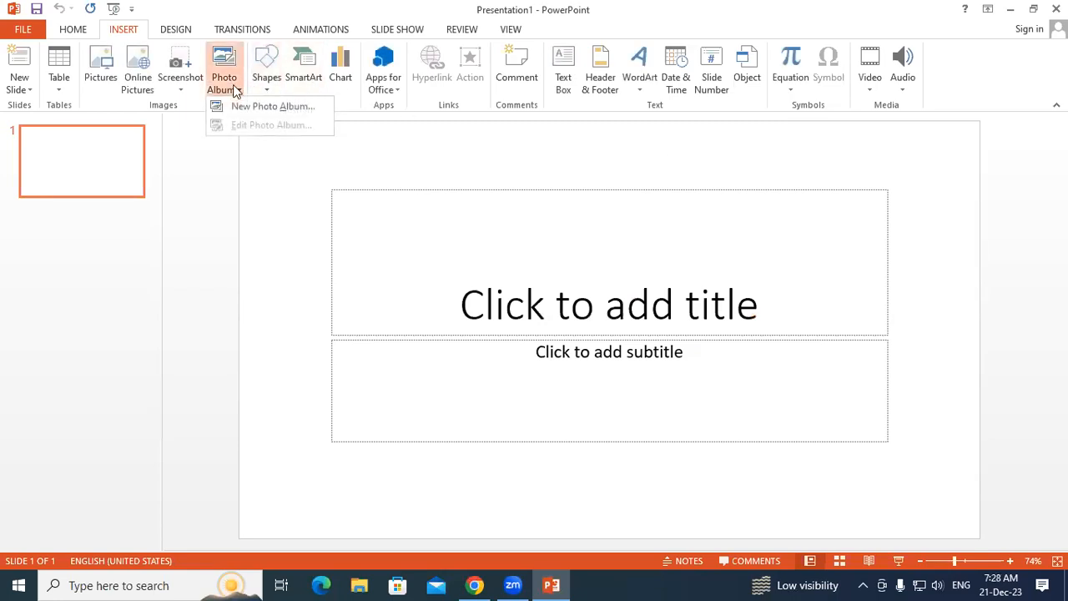
pyautogui.click(269, 108)
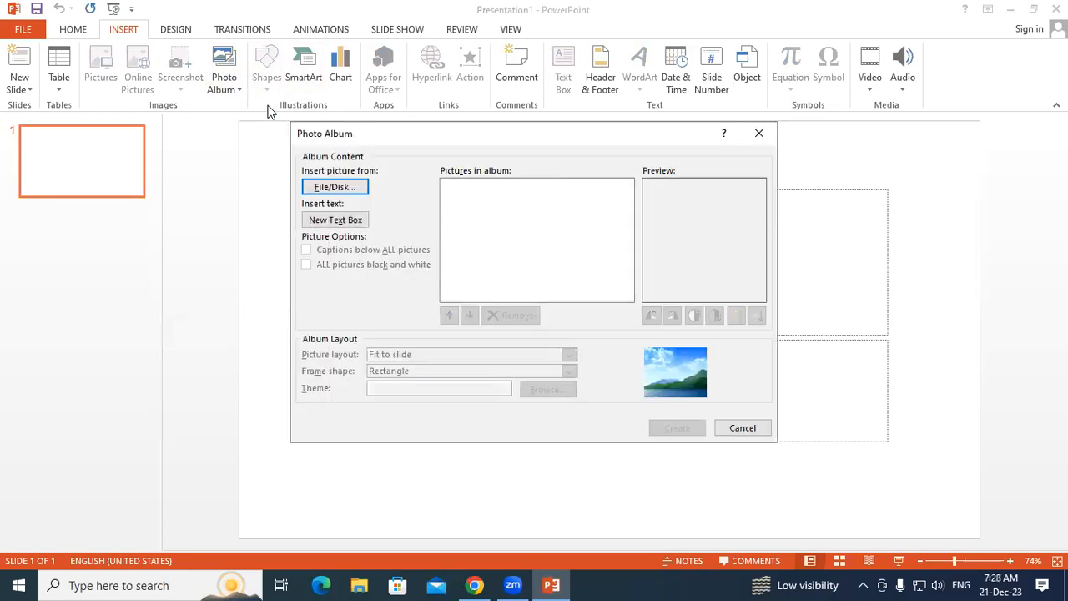
pyautogui.click(334, 188)
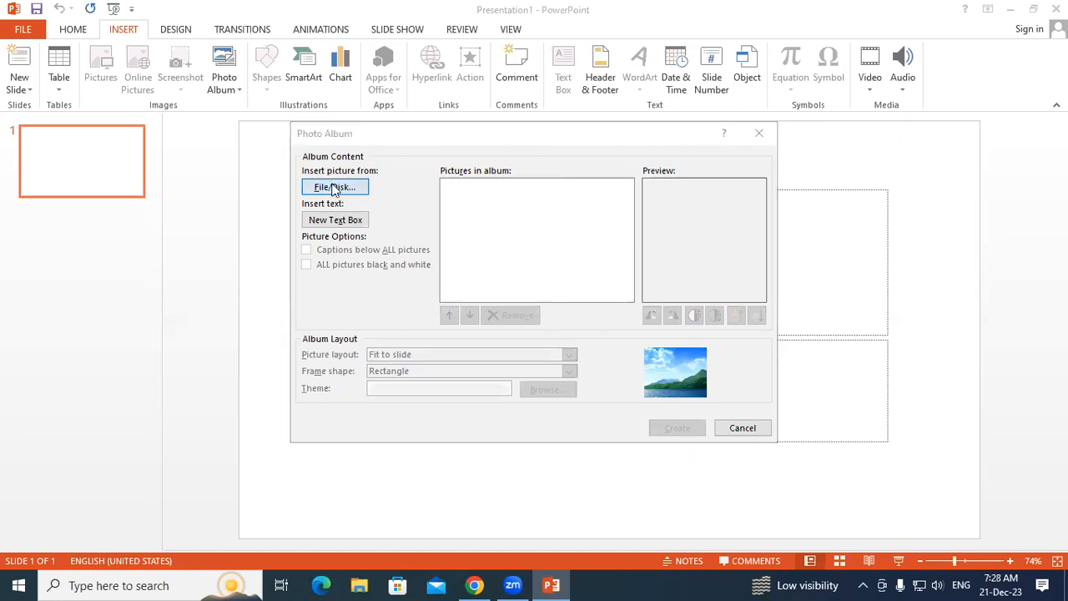
pyautogui.click(454, 259)
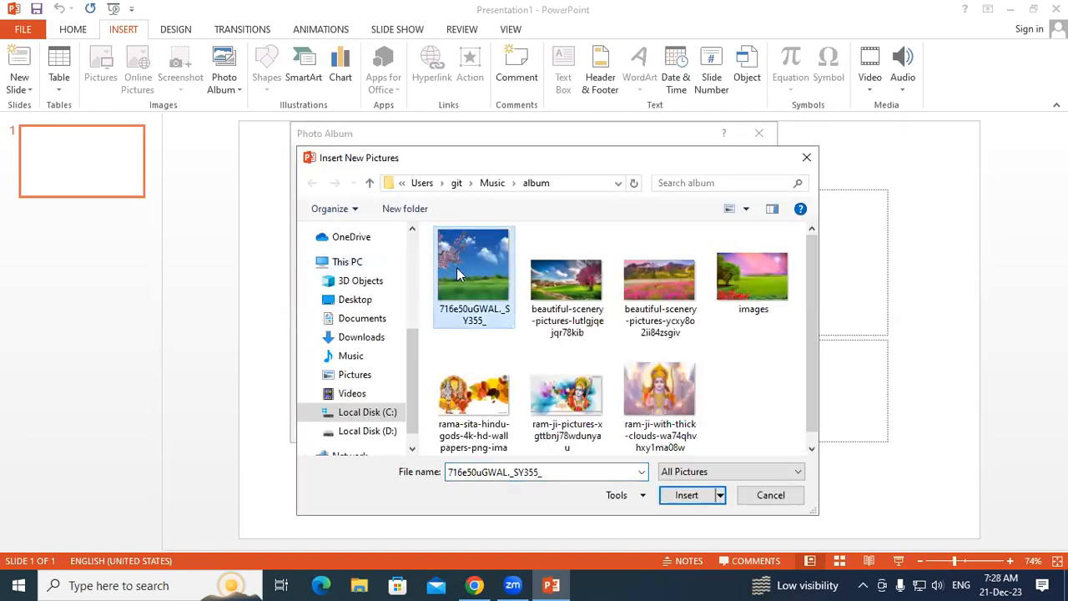
pyautogui.keyDown('ctrl'); pyautogui.click(567, 280); pyautogui.keyUp('ctrl')
pyautogui.keyDown('ctrl'); pyautogui.click(659, 279); pyautogui.keyUp('ctrl')
pyautogui.keyDown('ctrl'); pyautogui.click(756, 279); pyautogui.keyUp('ctrl')
pyautogui.keyDown('ctrl'); pyautogui.click(659, 388); pyautogui.keyUp('ctrl')
pyautogui.keyDown('ctrl'); pyautogui.click(566, 390); pyautogui.keyUp('ctrl')
pyautogui.keyDown('ctrl'); pyautogui.click(472, 393); pyautogui.keyUp('ctrl')
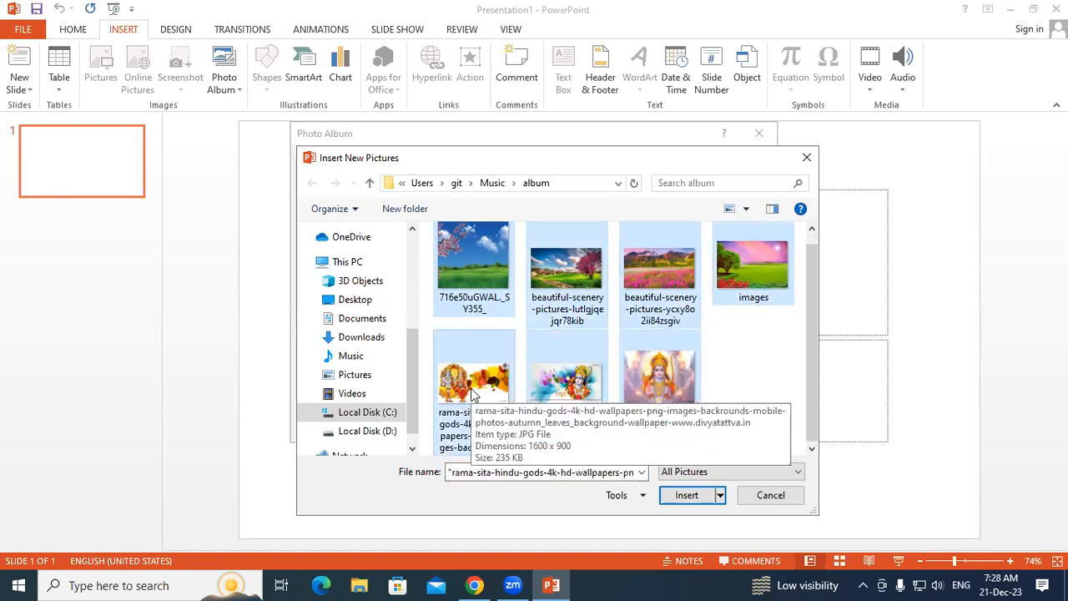
pyautogui.click(686, 495)
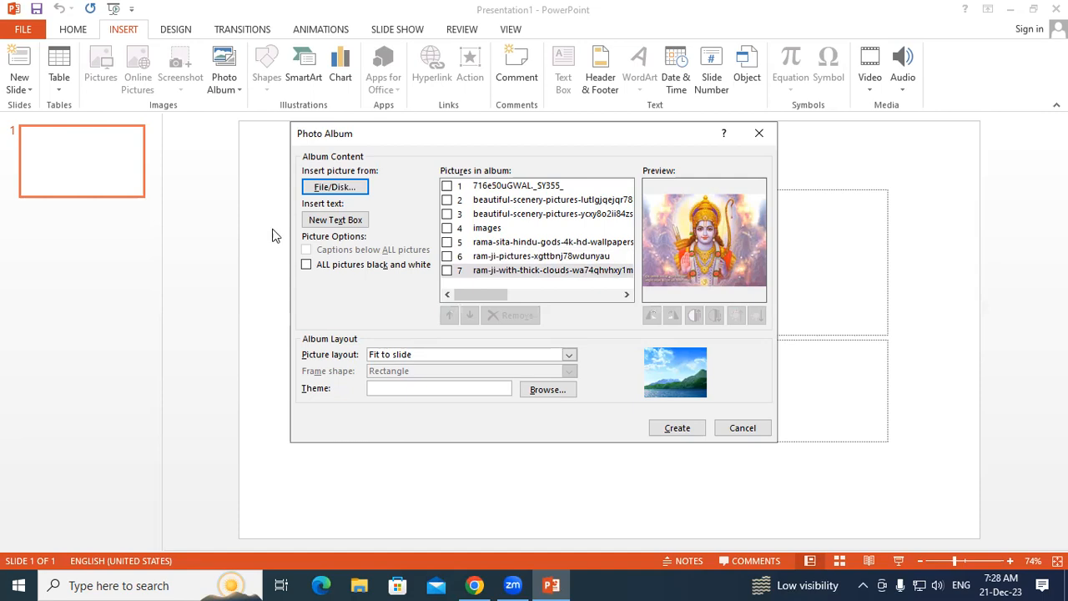
# Step: Add a text box to the album and preview each entry in the album list in turn
pyautogui.click(347, 228)
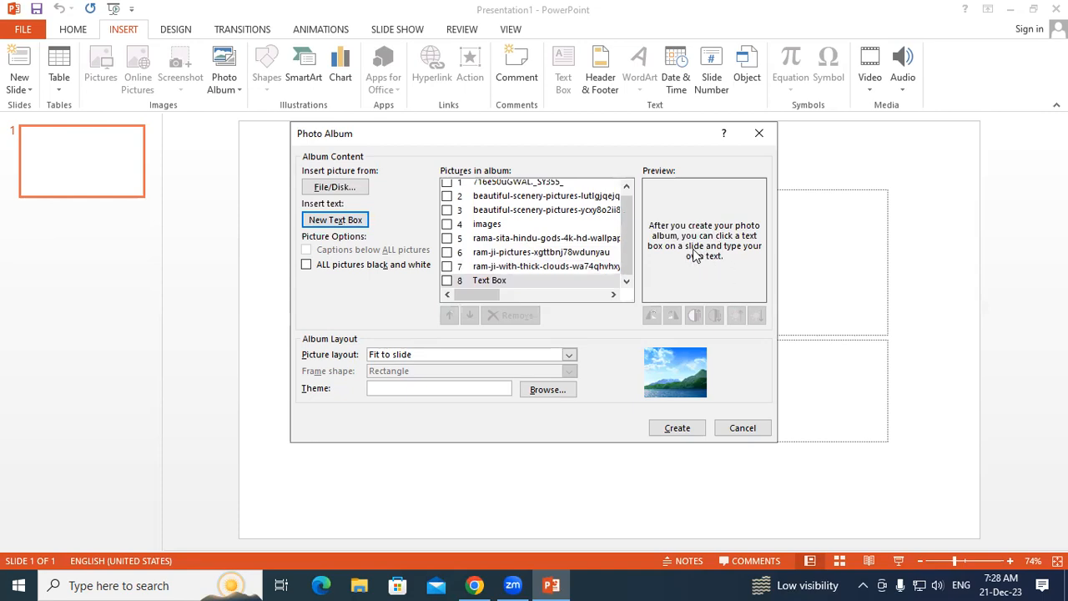
pyautogui.scroll(1, 504, 254)
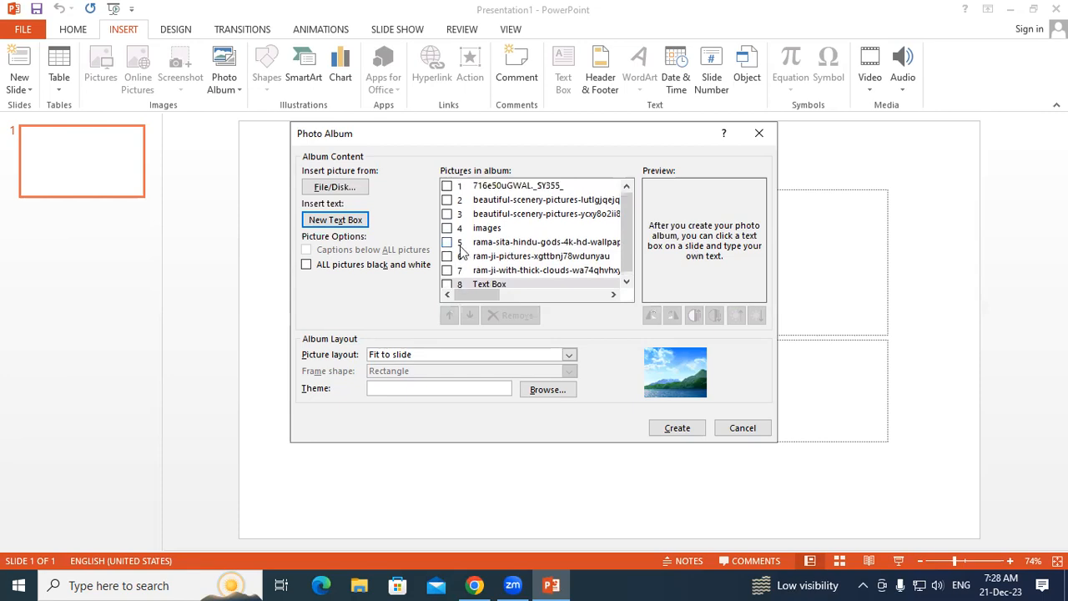
pyautogui.click(515, 189)
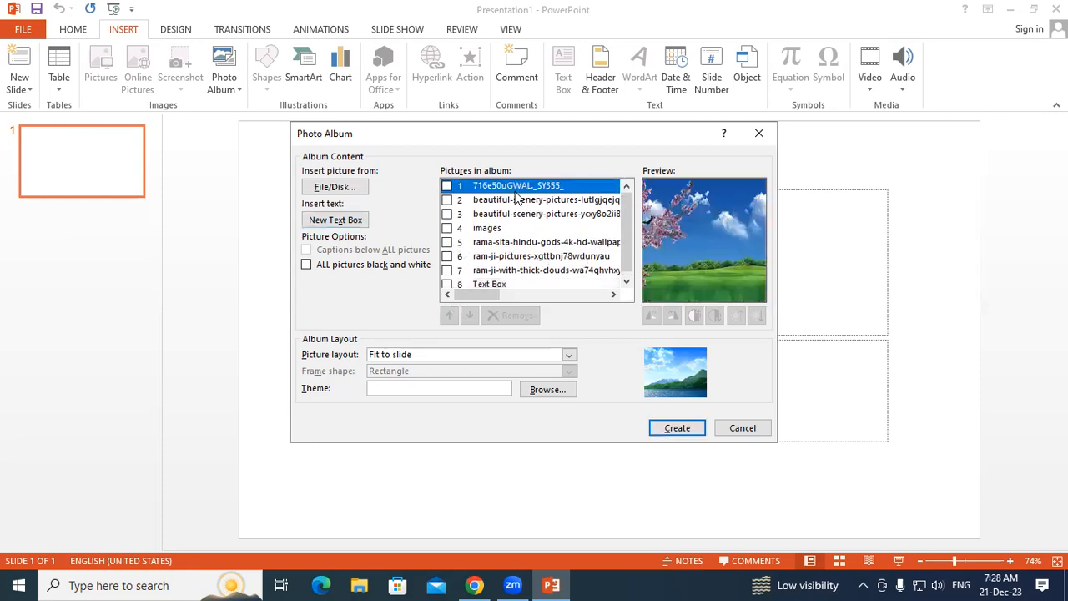
pyautogui.click(510, 202)
pyautogui.click(510, 214)
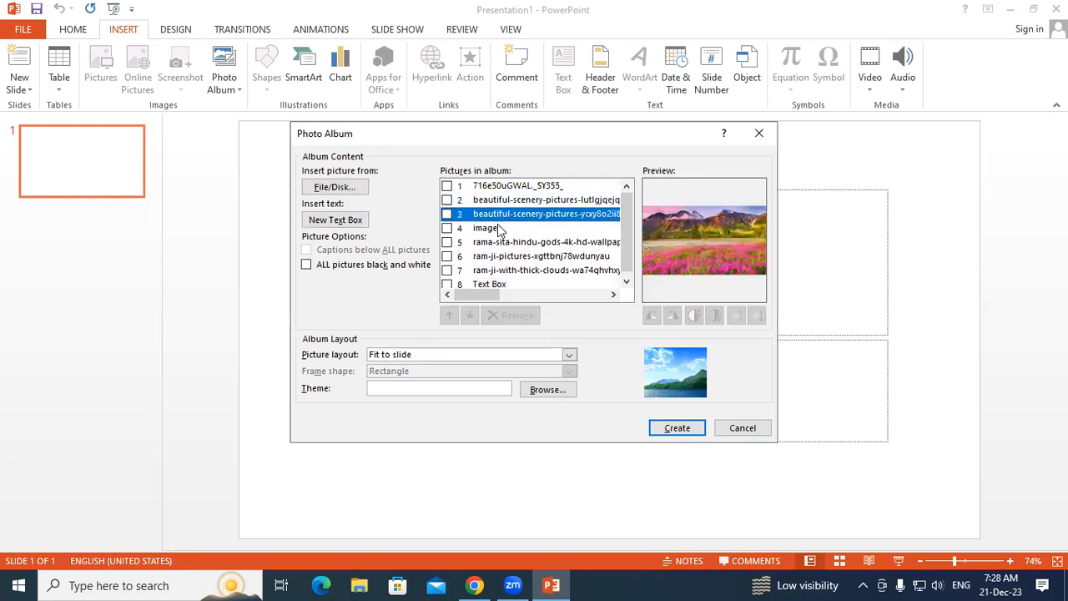
pyautogui.click(501, 229)
pyautogui.click(503, 243)
pyautogui.click(504, 256)
pyautogui.click(506, 270)
pyautogui.click(503, 285)
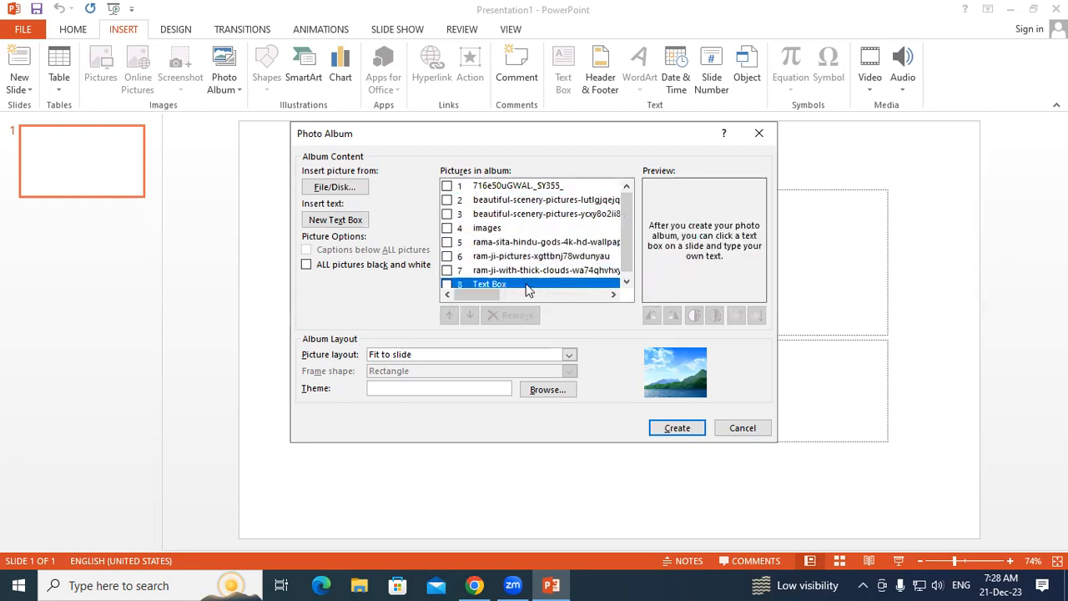
# Step: Remove the text box entry from the album
pyautogui.click(448, 284)
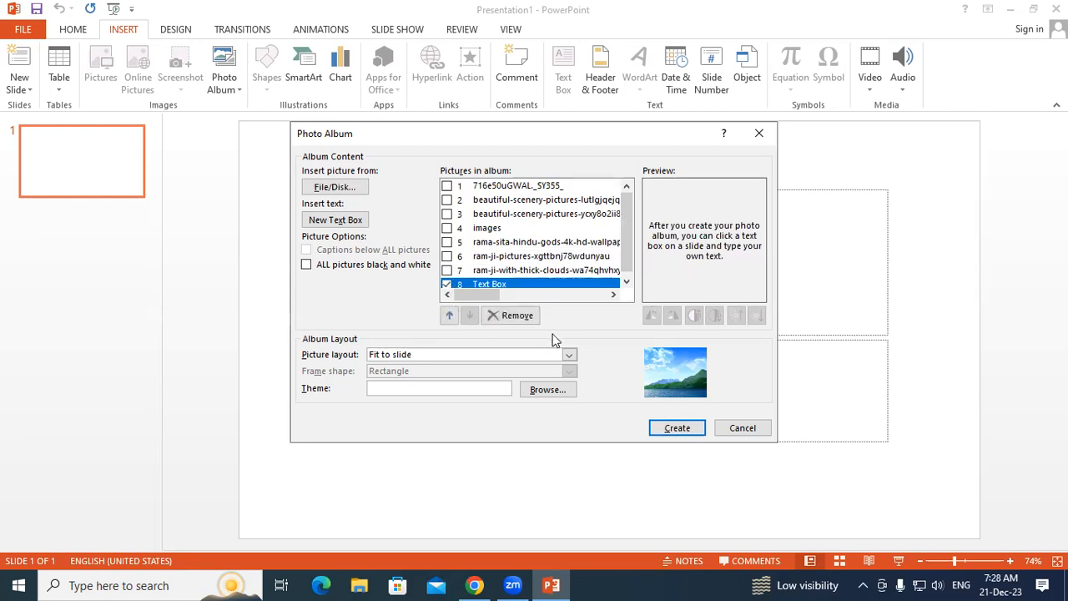
pyautogui.click(517, 315)
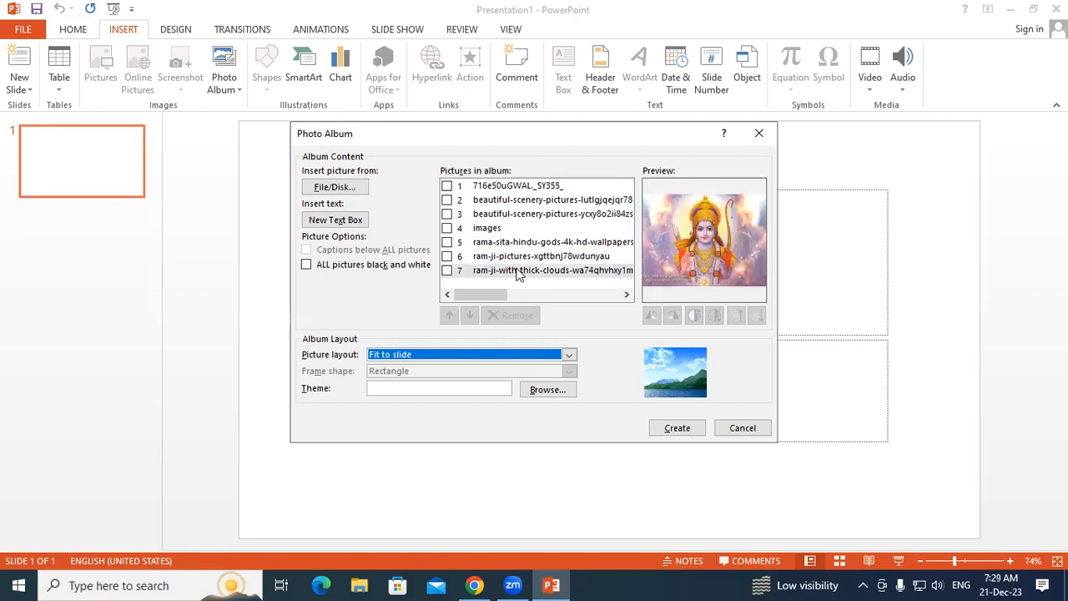
# Step: Mark the ram-ji-with-thick-clouds picture and move it from the end of the album to first place
pyautogui.click(519, 272)
pyautogui.click(447, 272)
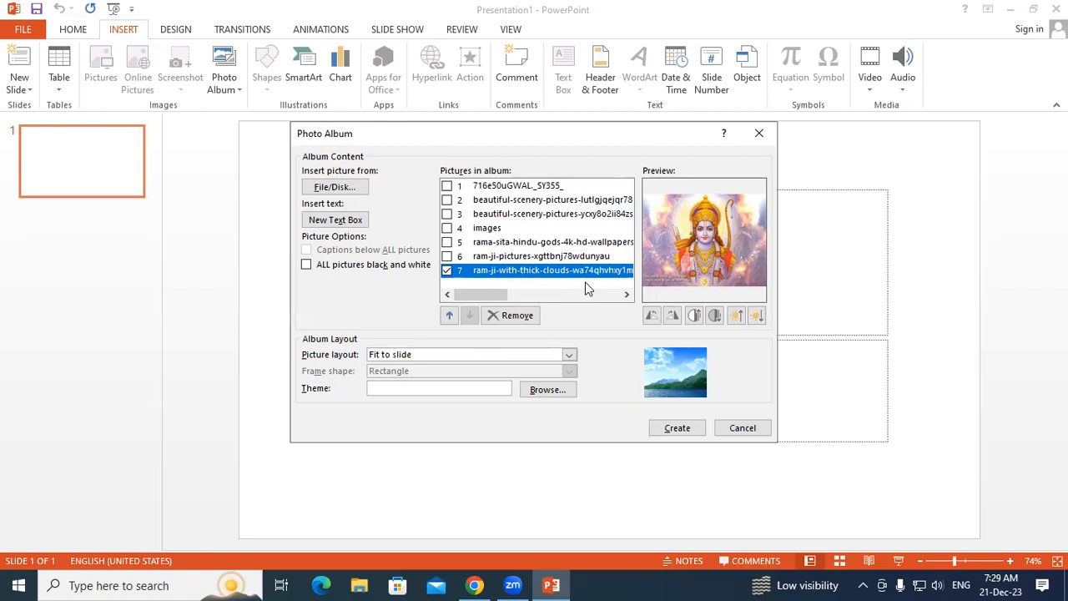
pyautogui.click(451, 314)
pyautogui.click(450, 314)
pyautogui.click(450, 315)
pyautogui.click(451, 315)
pyautogui.click(450, 314)
pyautogui.click(451, 315)
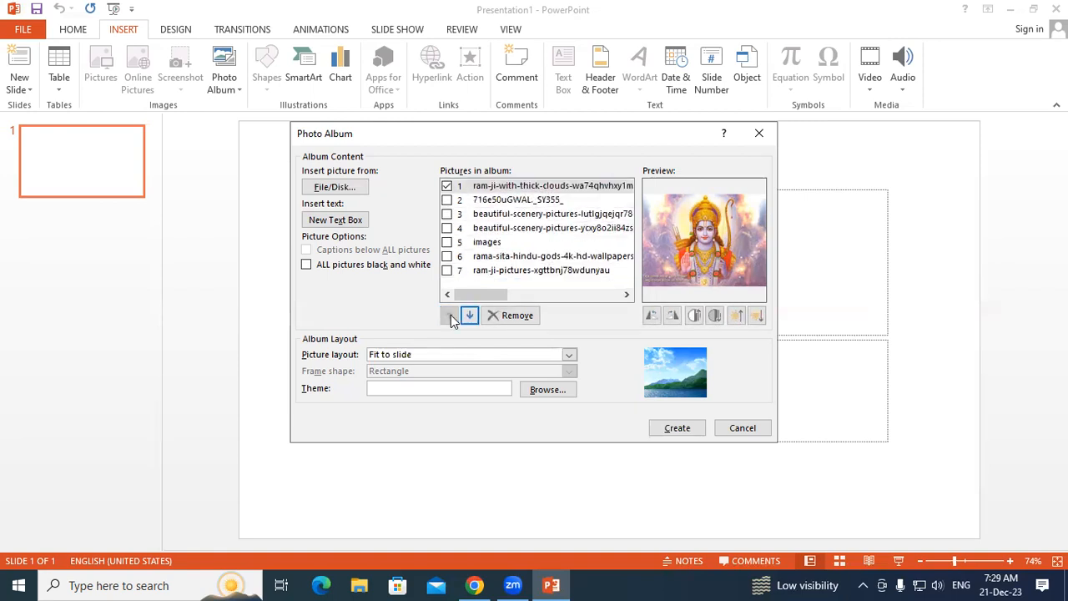
# Step: Move the ram-ji-with-thick-clouds picture down to third place in the album and unmark it
pyautogui.click(483, 270)
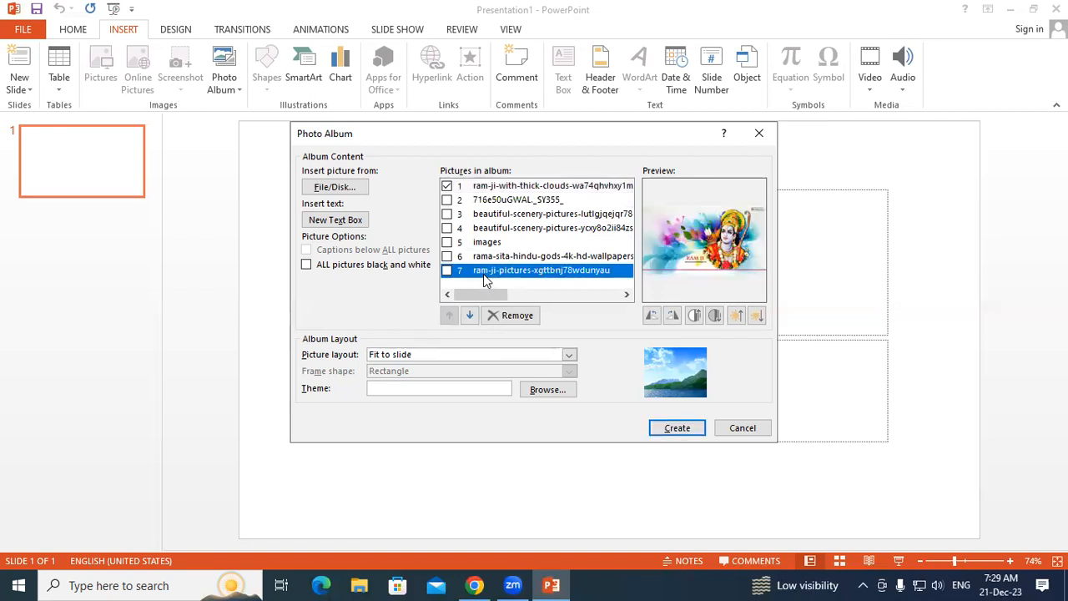
pyautogui.click(504, 186)
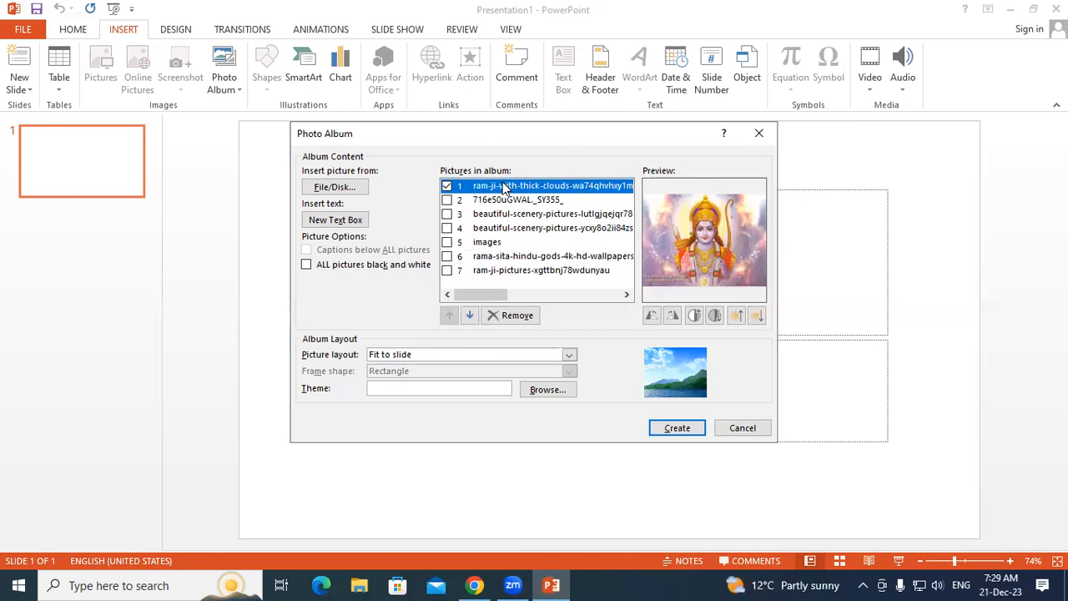
pyautogui.click(469, 315)
pyautogui.click(469, 315)
pyautogui.click(479, 258)
pyautogui.click(481, 216)
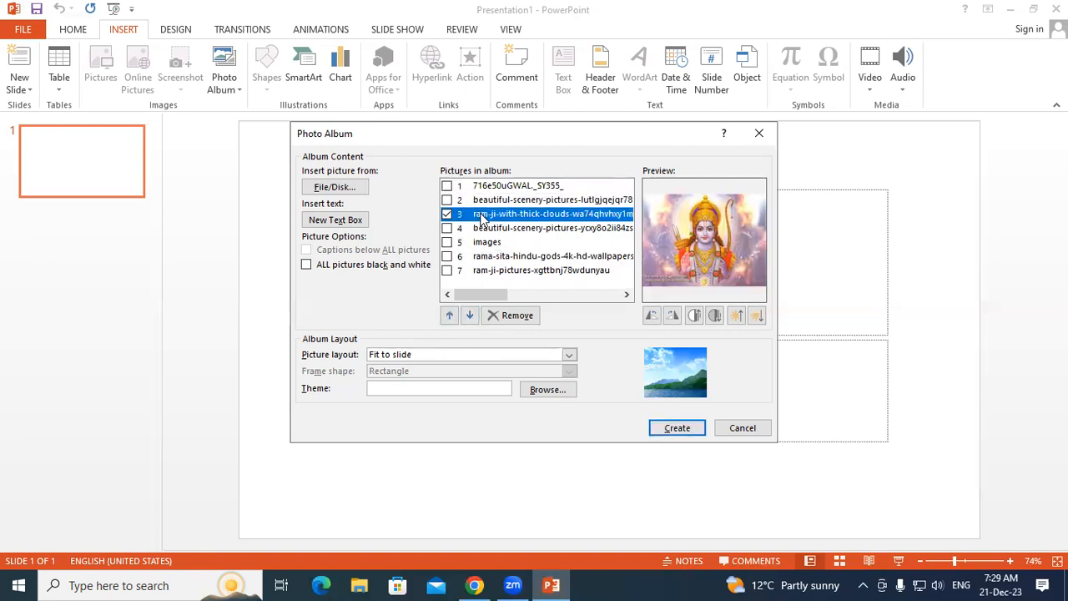
pyautogui.click(506, 188)
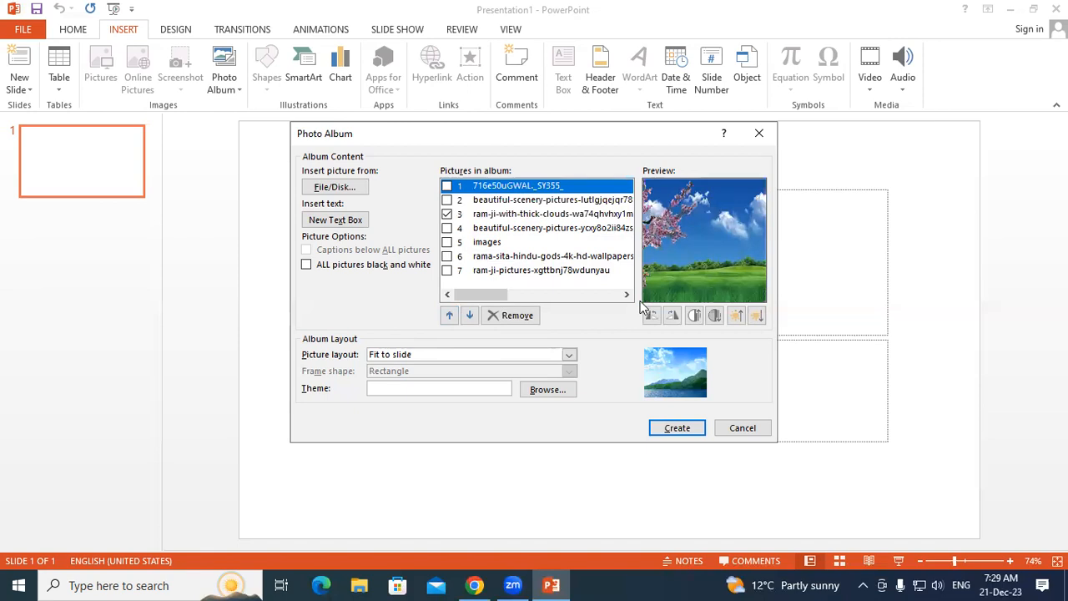
pyautogui.click(449, 215)
pyautogui.click(448, 215)
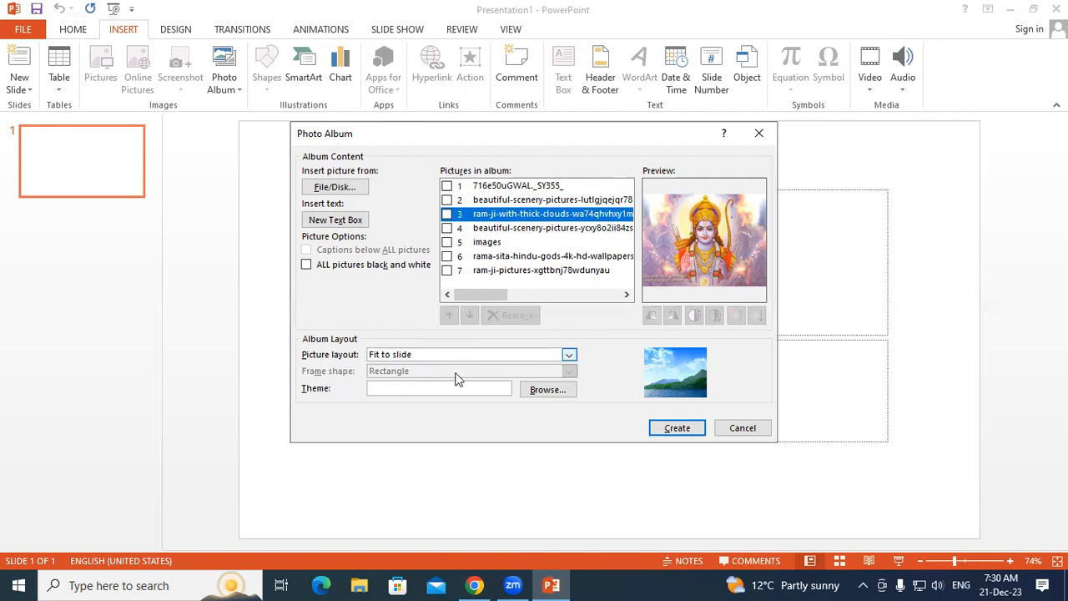
# Step: Try the 4 pictures layout for the album and set the picture layout to 1 picture
pyautogui.click(568, 354)
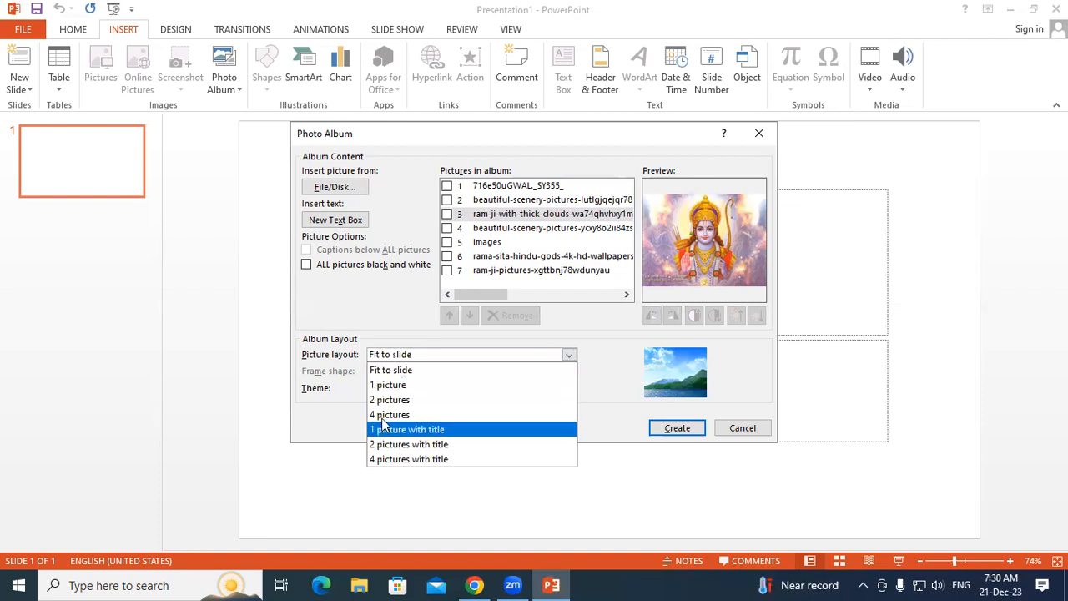
pyautogui.press('Escape')
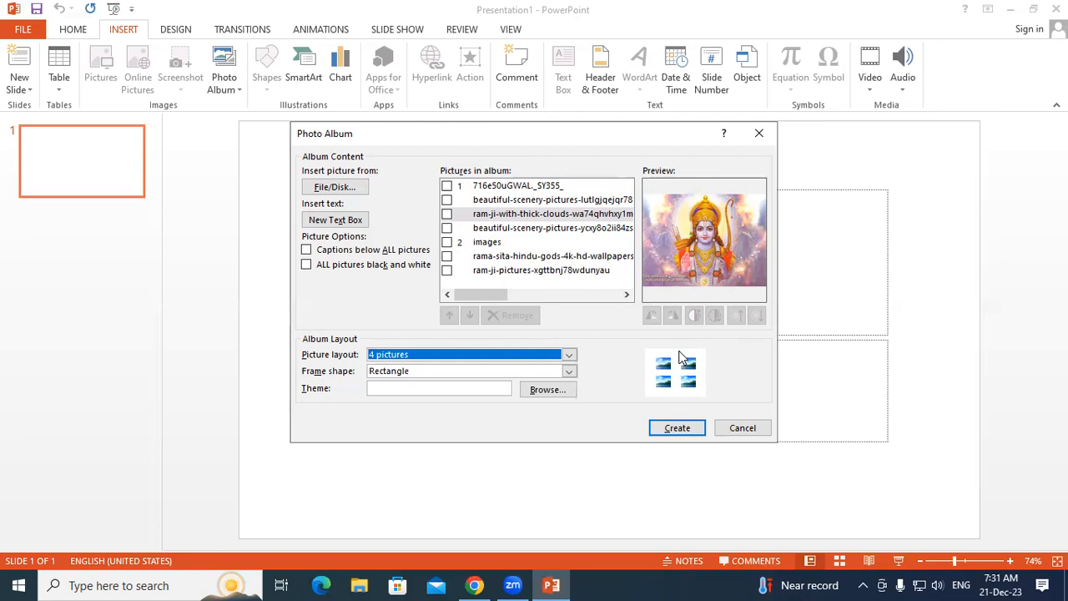
pyautogui.click(568, 357)
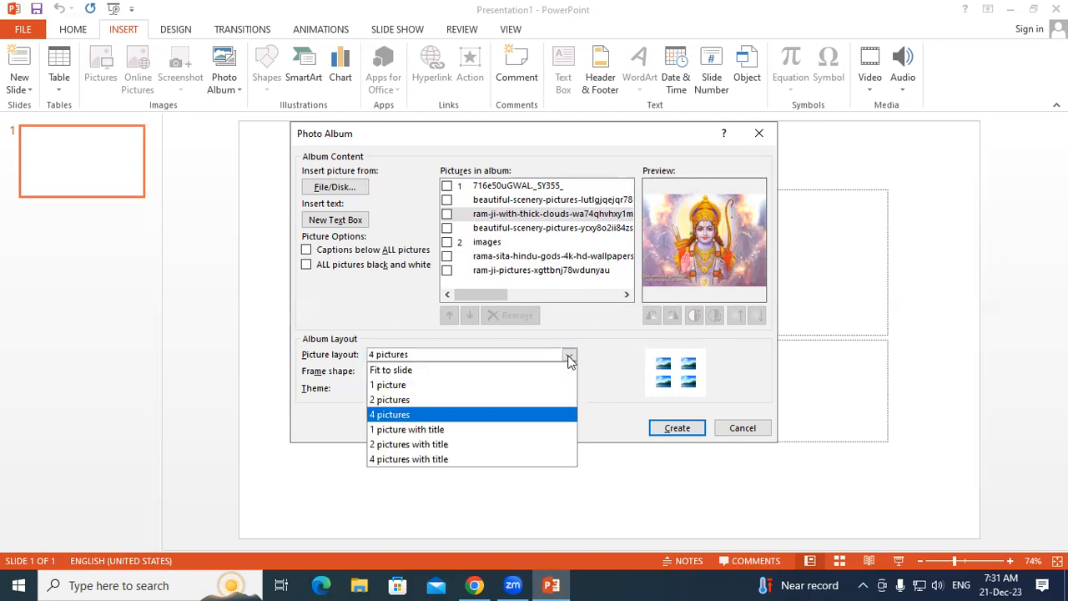
pyautogui.click(464, 393)
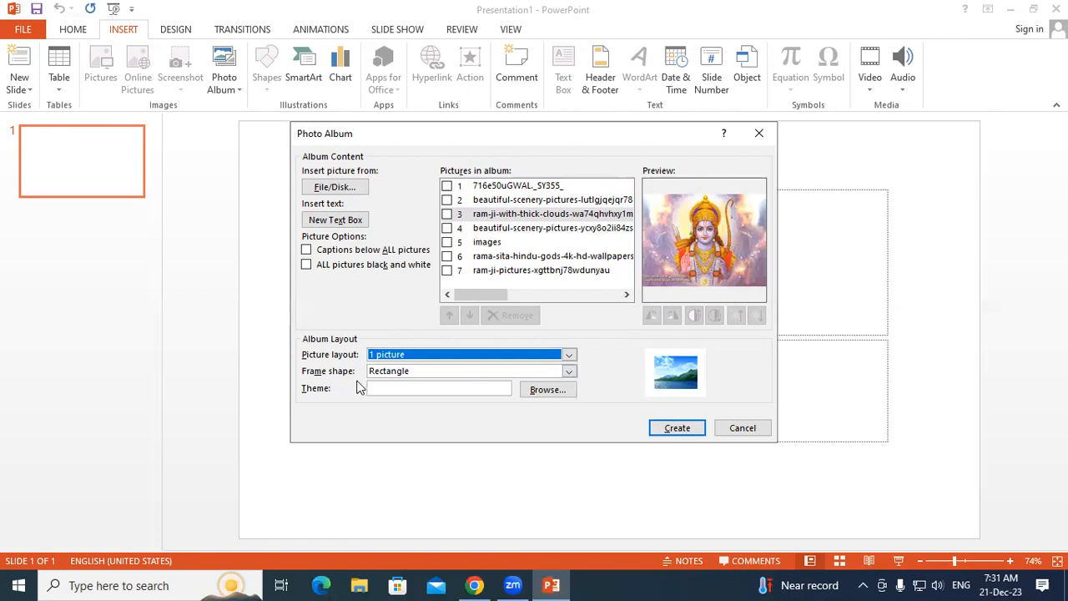
# Step: Try the Rounded Rectangle frame shape for the album pictures and switch back to Rectangle
pyautogui.click(570, 370)
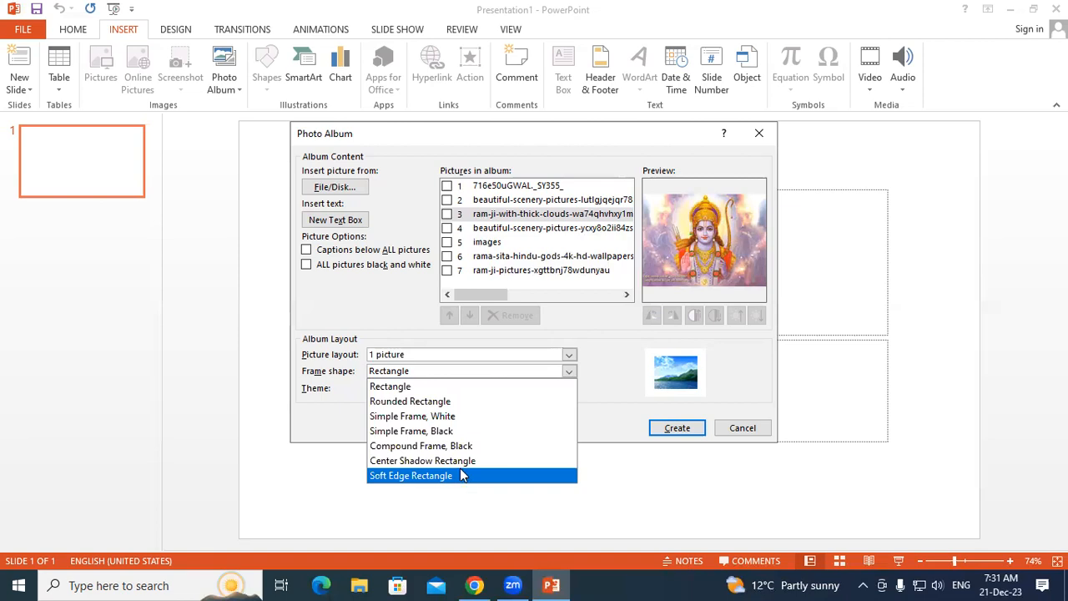
pyautogui.click(449, 404)
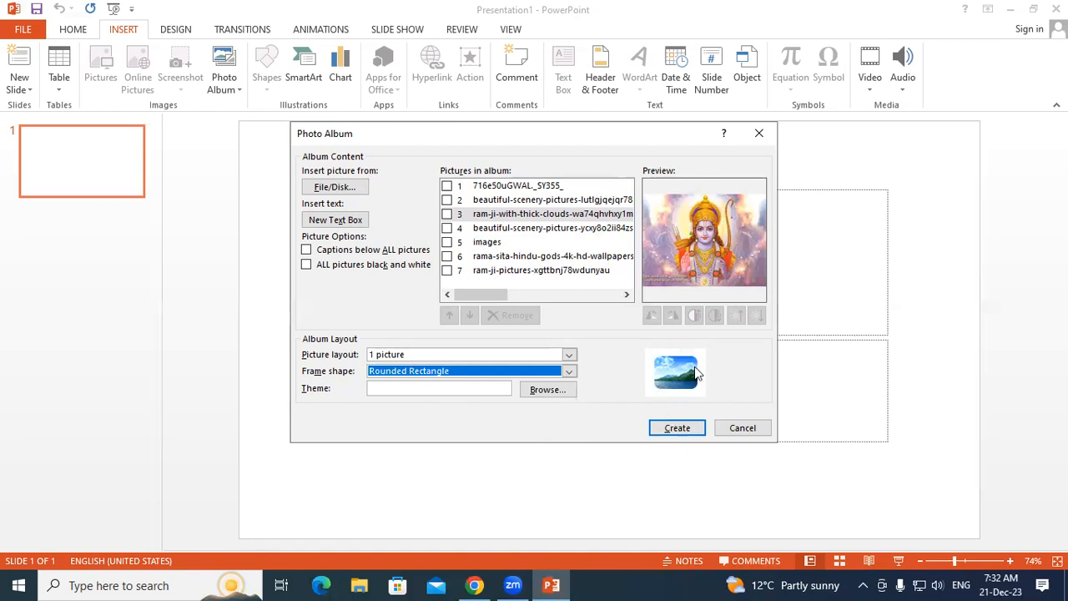
pyautogui.click(569, 372)
pyautogui.click(430, 386)
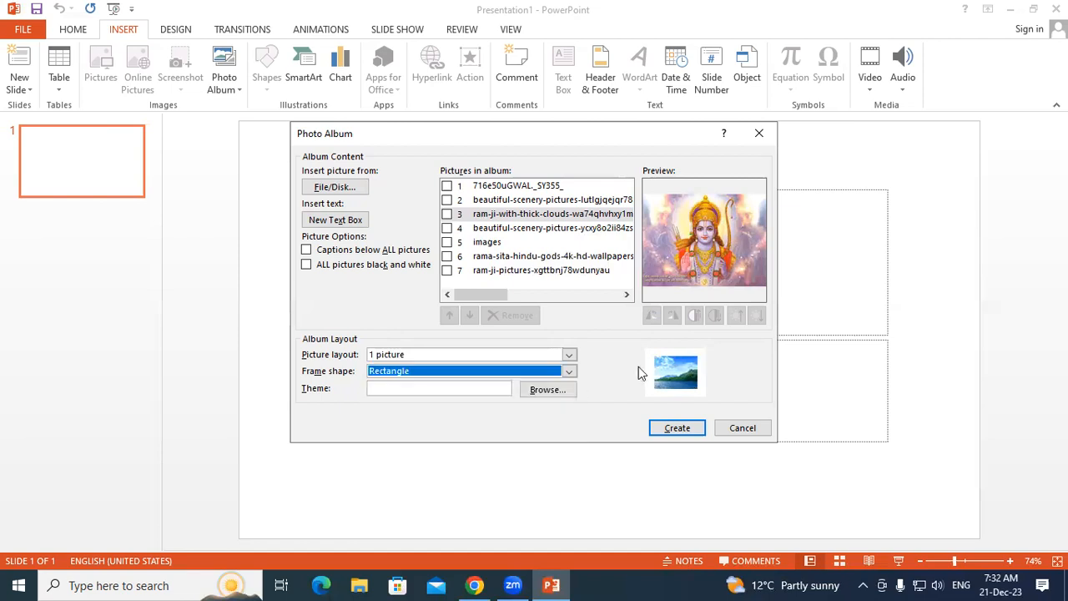
# Step: Set the frame shape to Rounded Rectangle and create the photo album
pyautogui.click(570, 370)
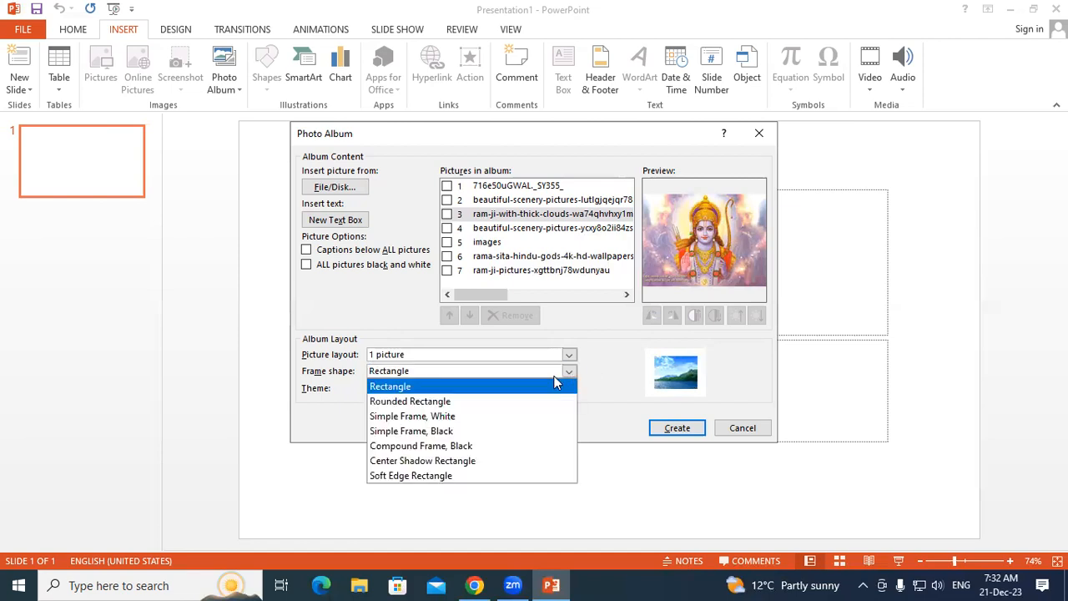
pyautogui.click(499, 399)
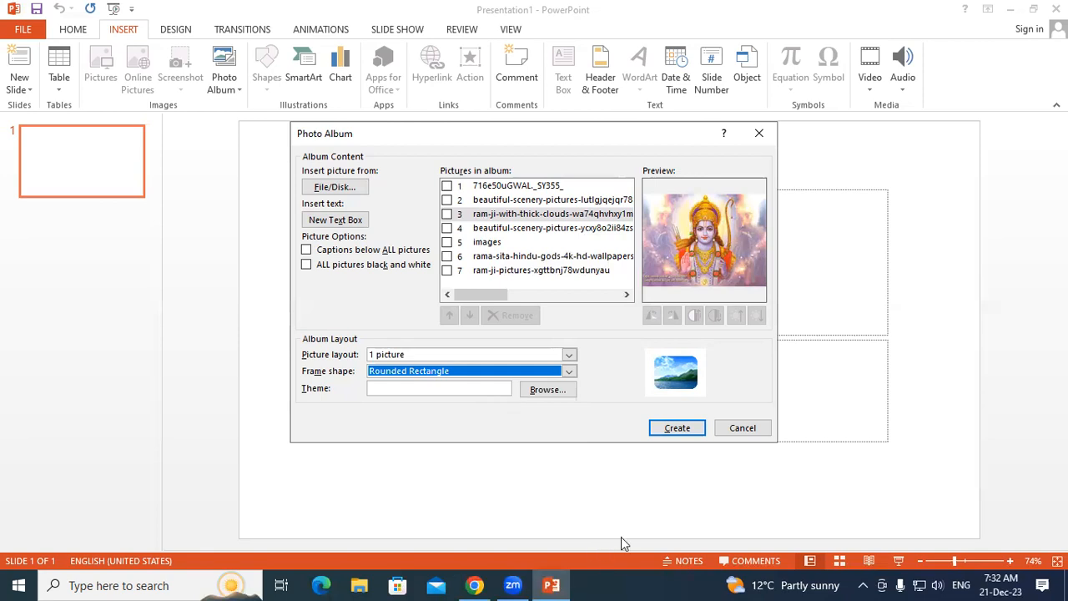
pyautogui.click(677, 429)
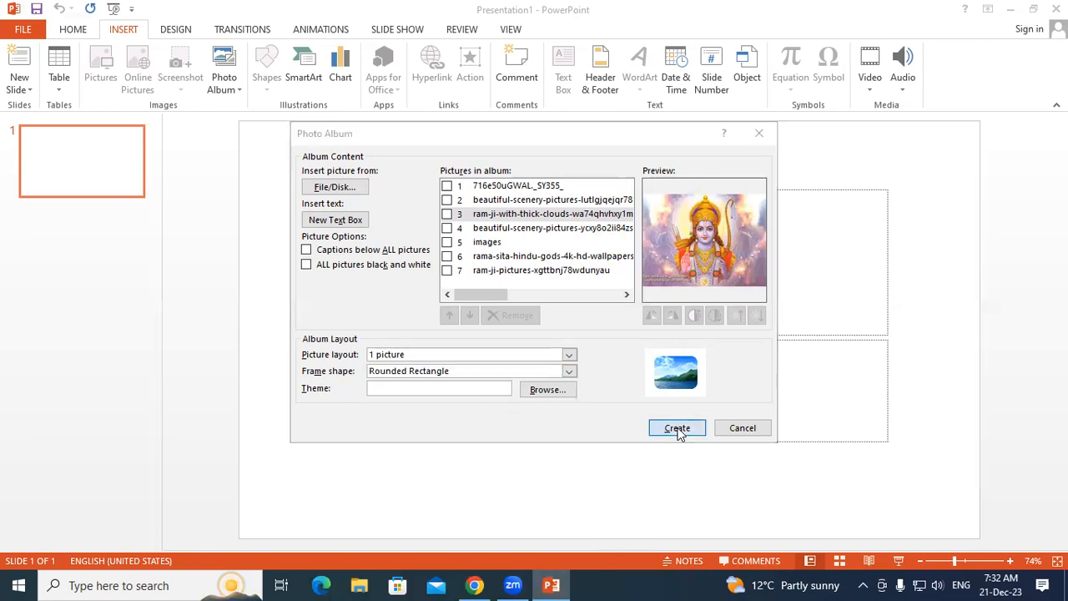